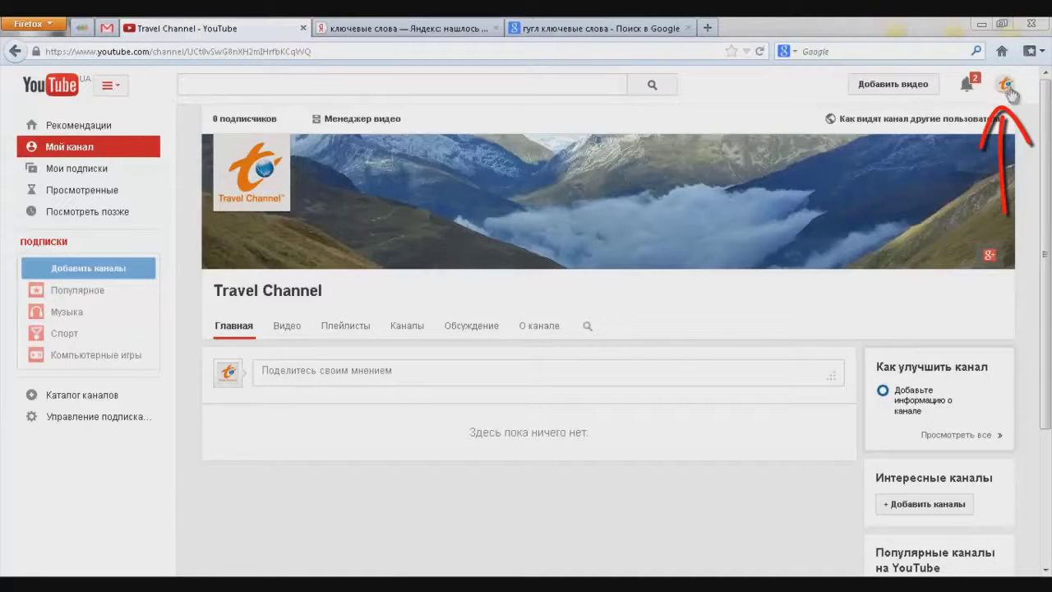
Go from the account menu to Творческая студия, then КАНАЛ › Дополнительно settings
left_click(1007, 87)
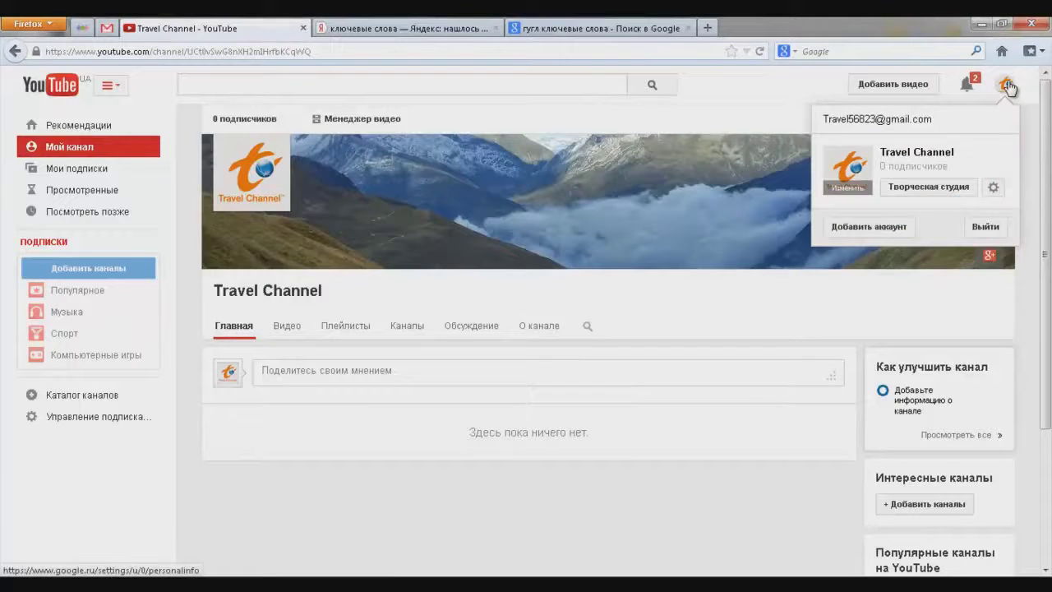
left_click(936, 191)
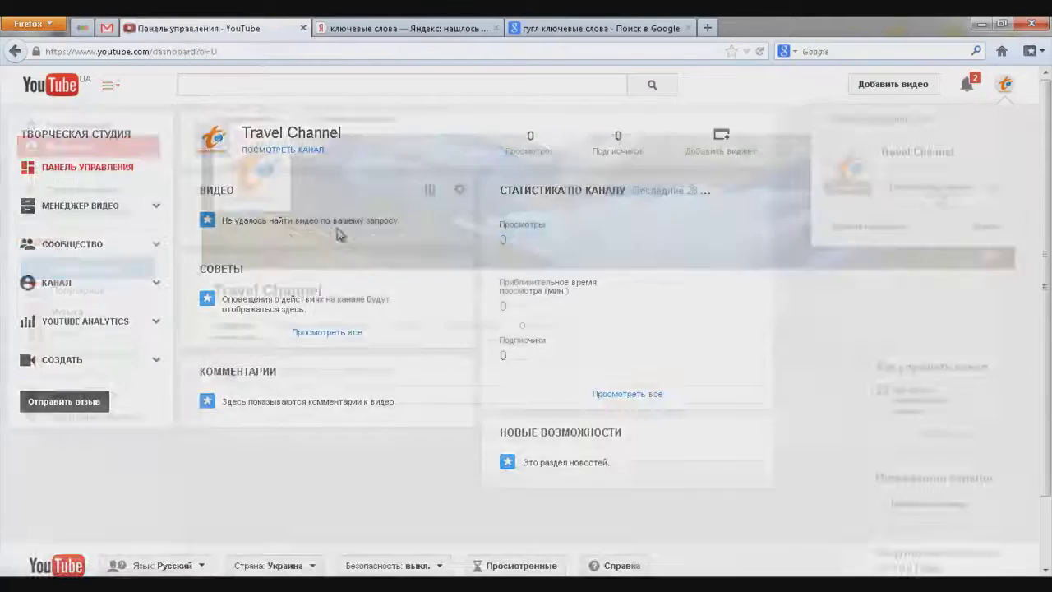
left_click(93, 291)
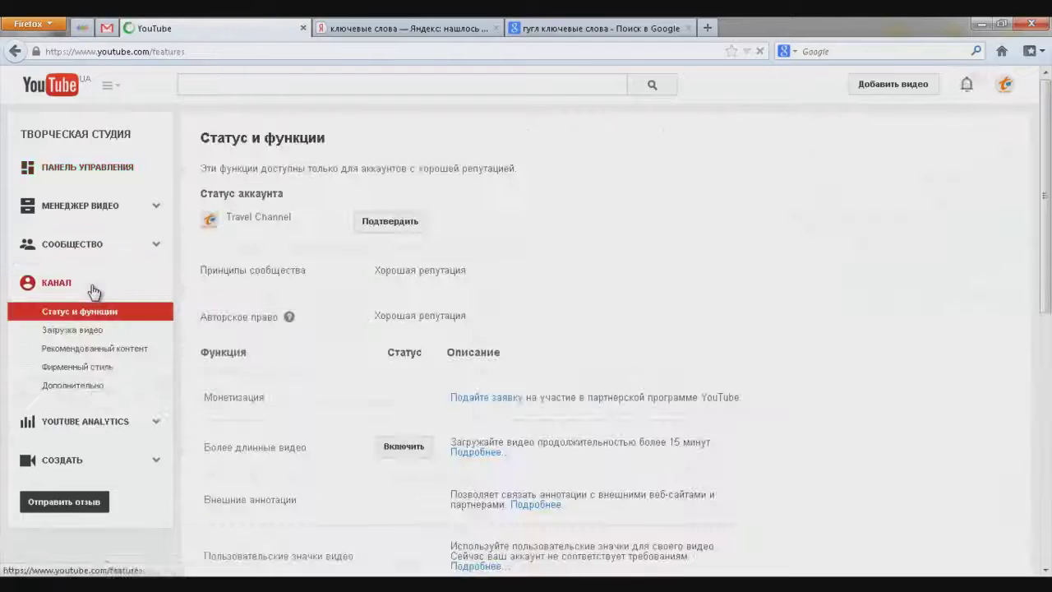
left_click(91, 387)
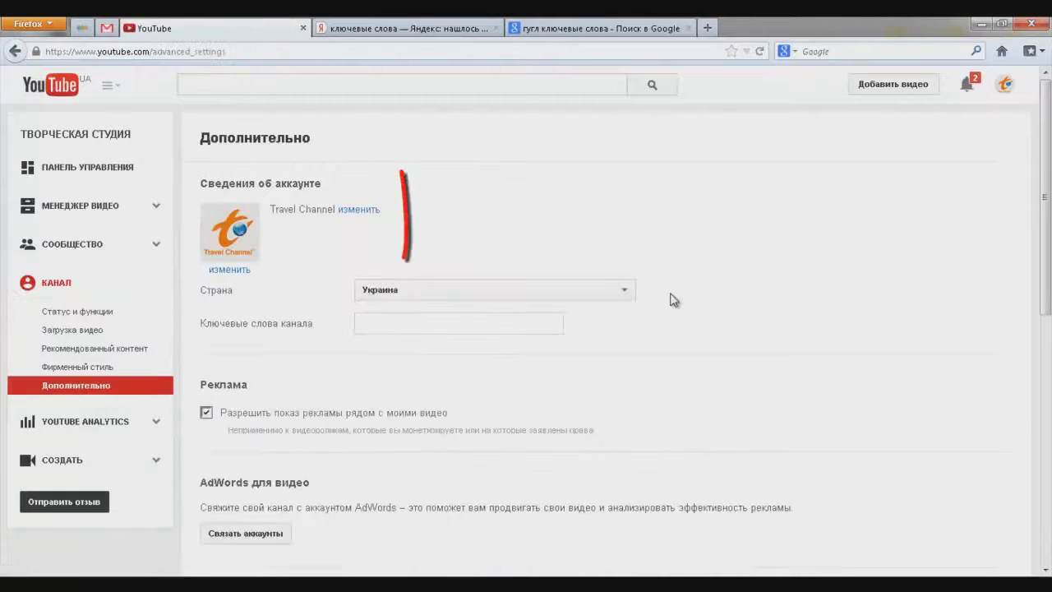
Change the channel country from Украина to США
left_click(624, 294)
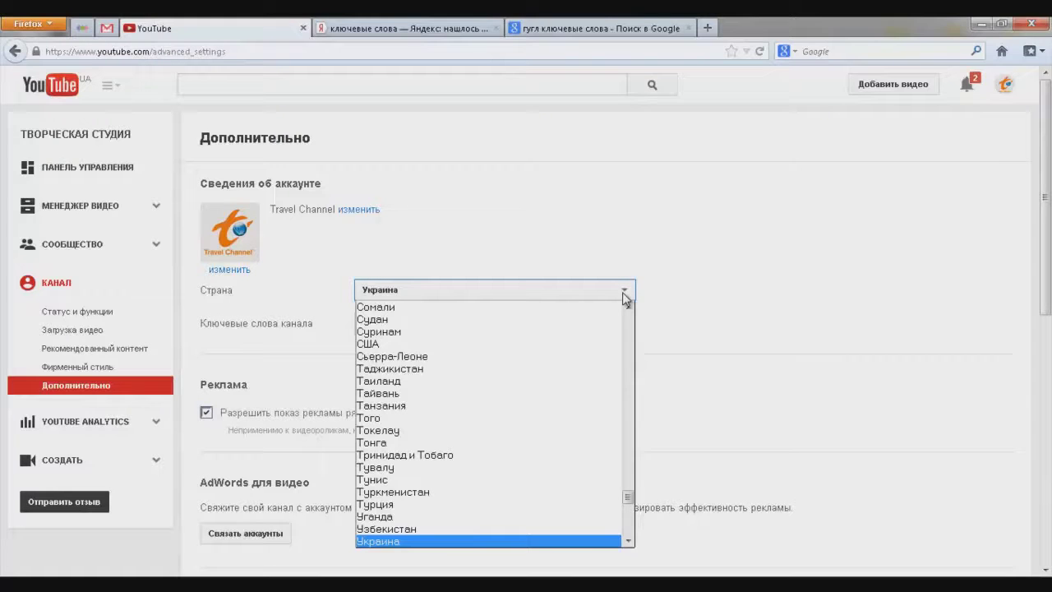
left_click(372, 344)
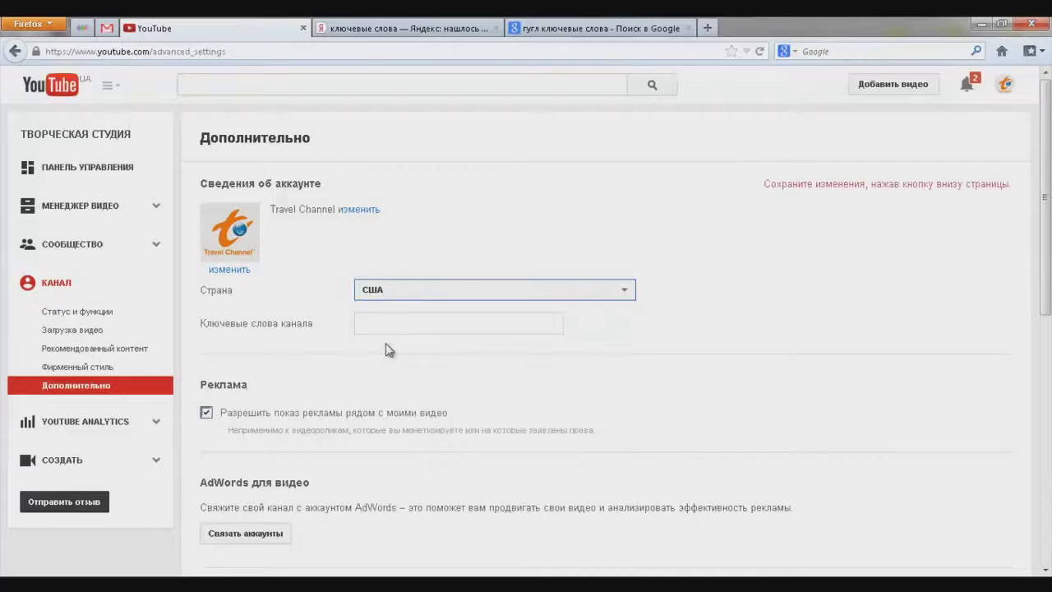
left_click(398, 325)
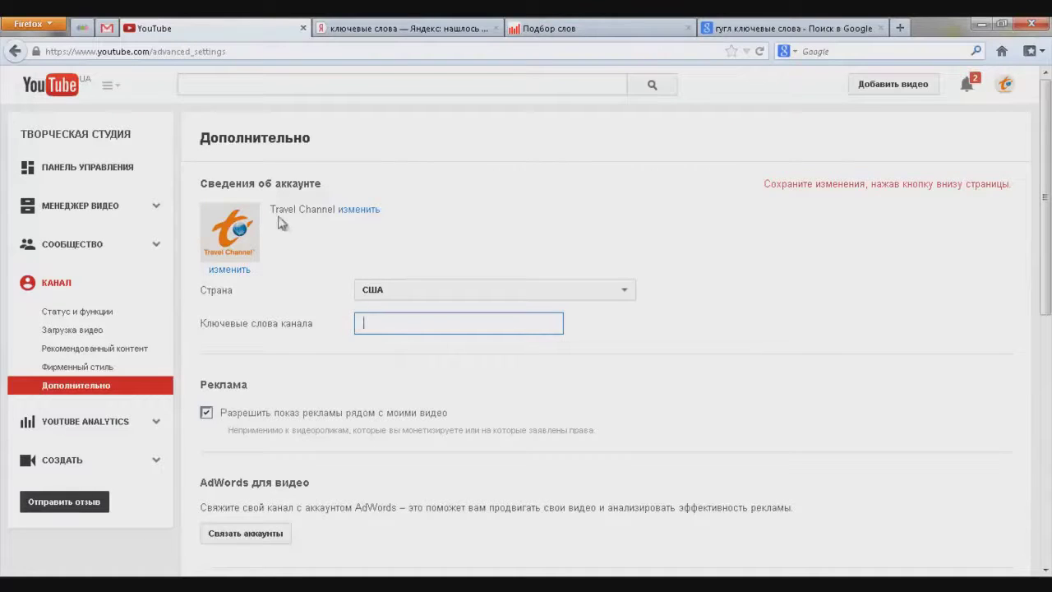
Fill the channel keywords with 'Travel Channel, Travel,' using the copied channel name
left_click_drag(272, 209, 335, 210)
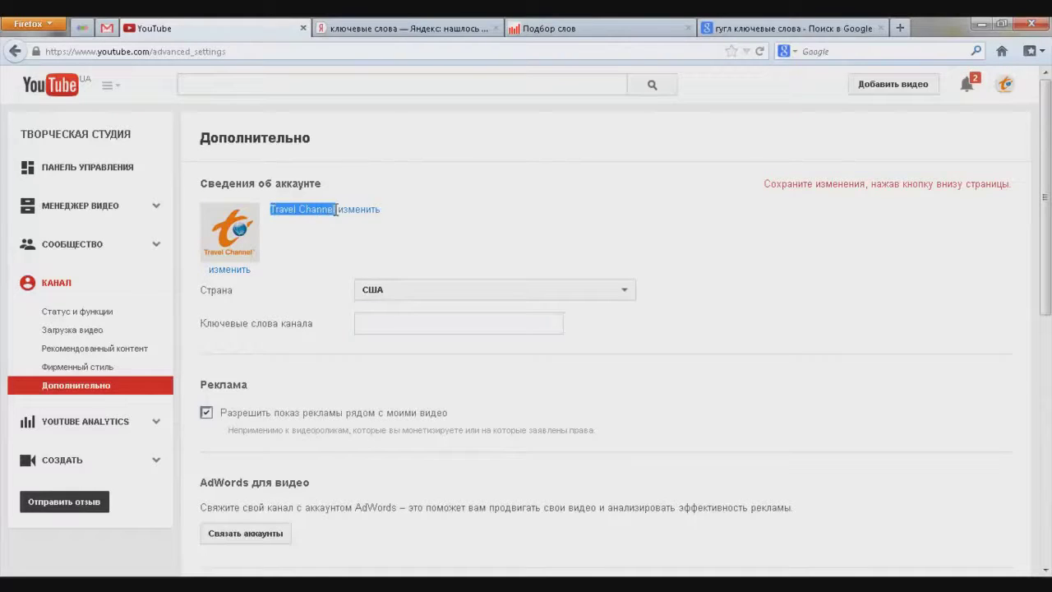
key("ctrl+c")
left_click(371, 324)
key("ctrl+v")
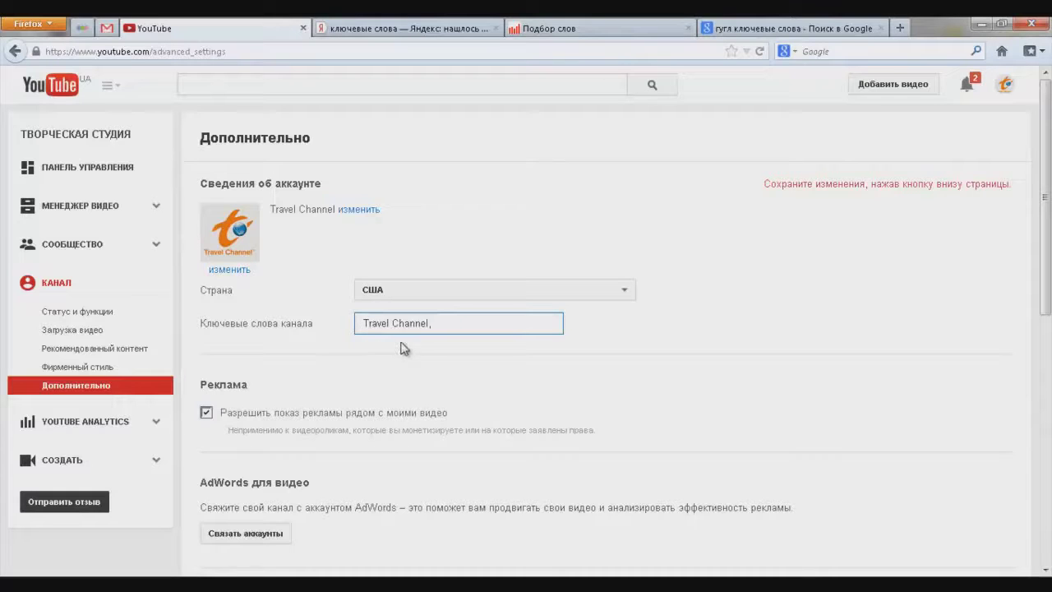
left_click_drag(393, 323, 362, 324)
key("ctrl+c")
left_click(460, 323)
key("ctrl+v")
Look up 'travel' in Yandex Wordstat, showing 257 516 monthly impressions and related queries
left_click(367, 33)
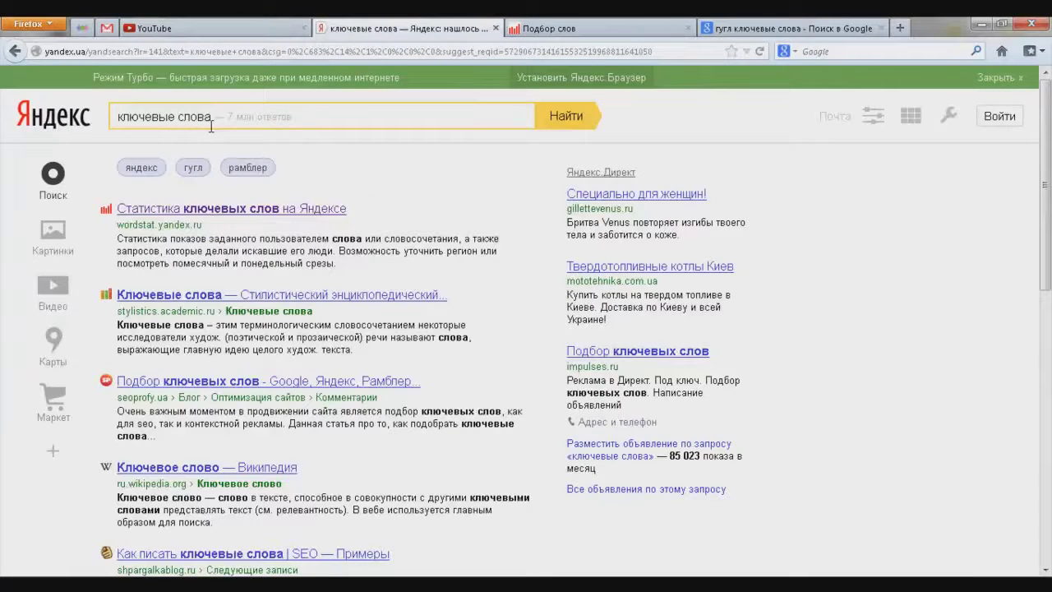
left_click(299, 212)
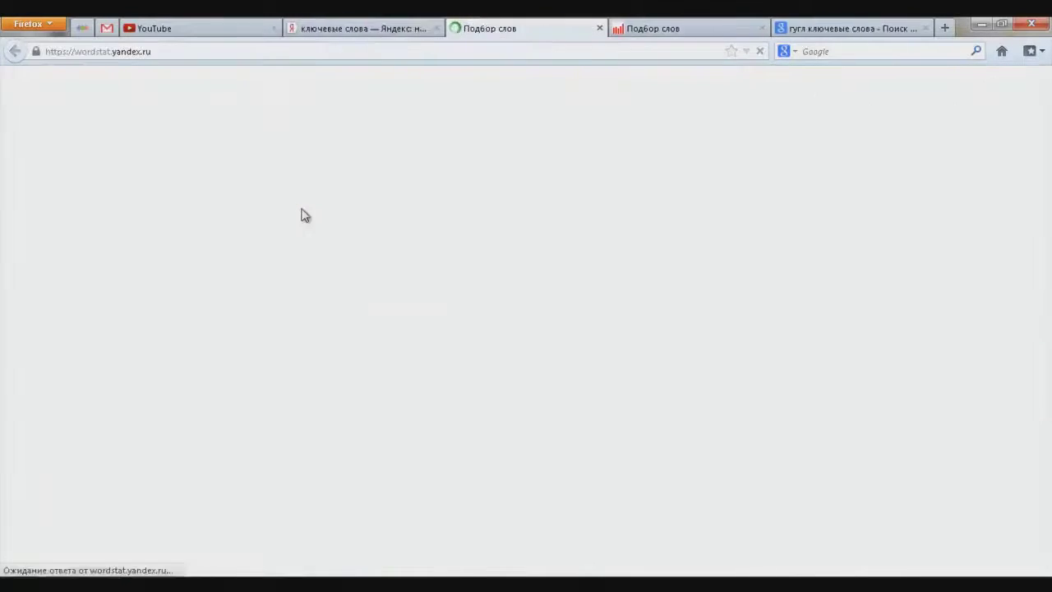
left_click(306, 103)
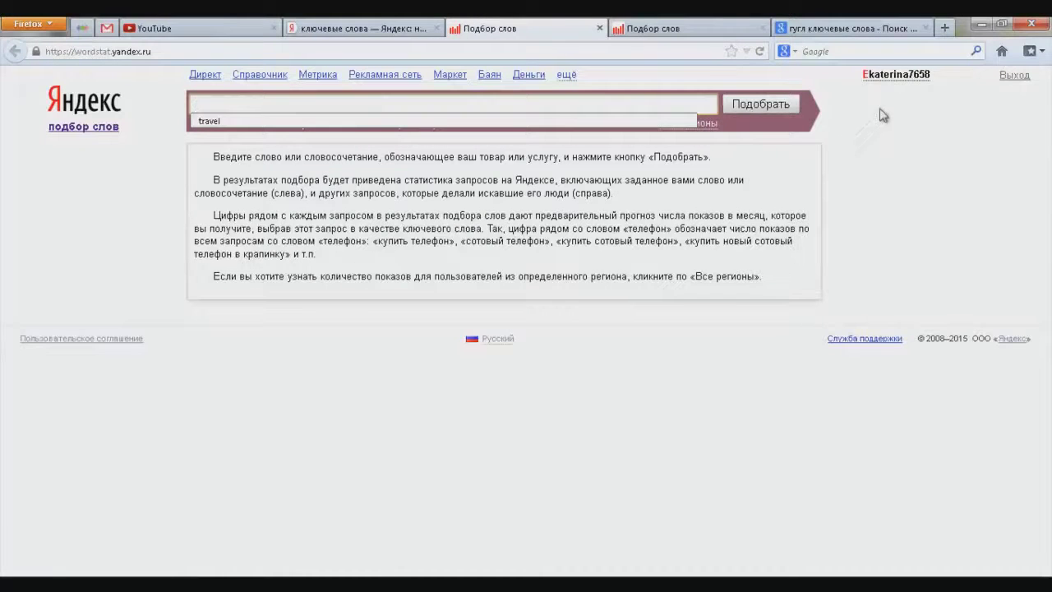
left_click(635, 104)
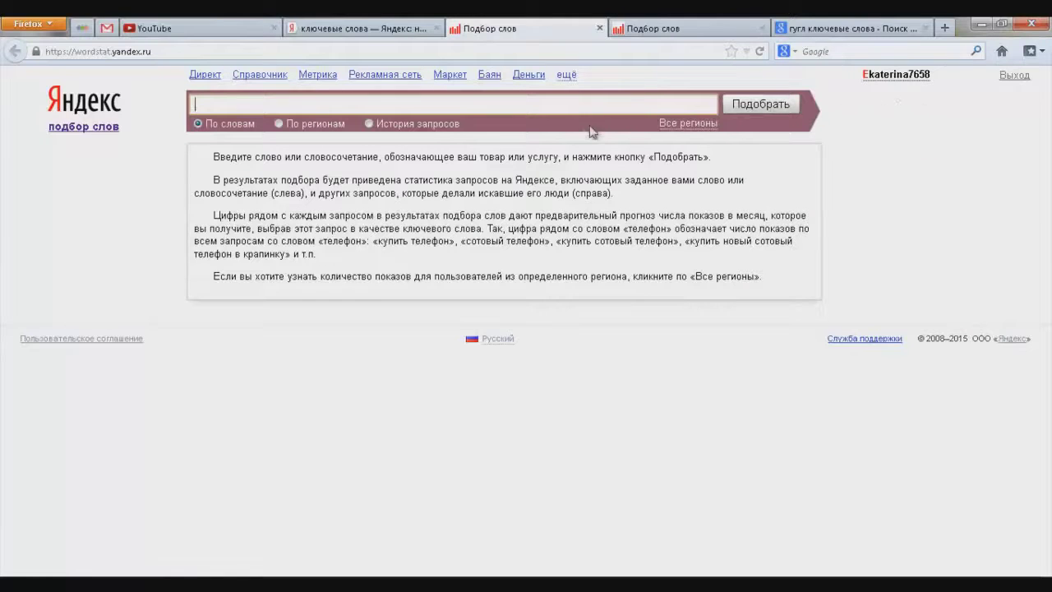
left_click(552, 106)
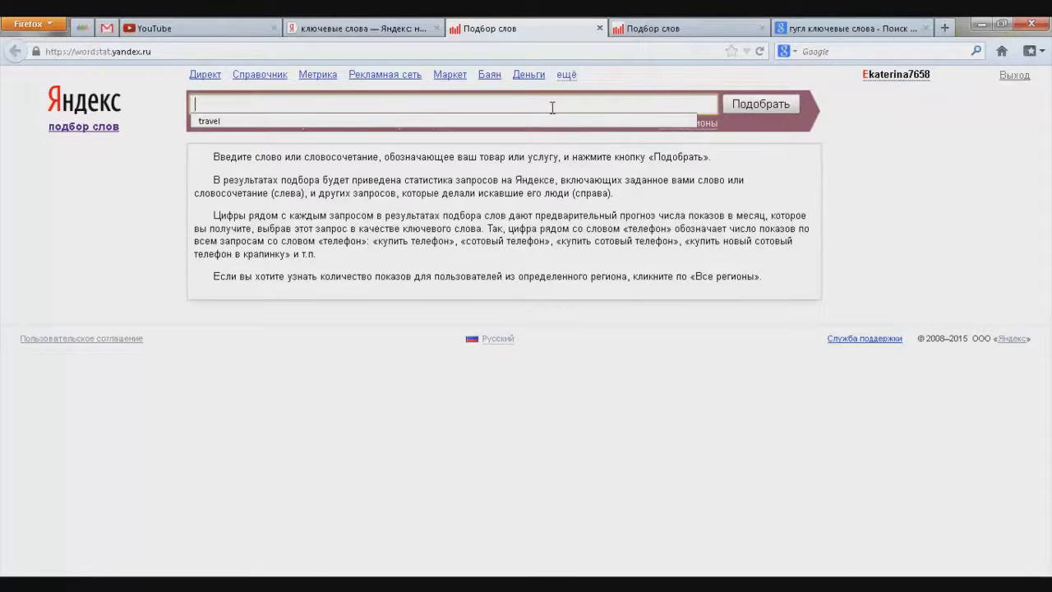
left_click(517, 116)
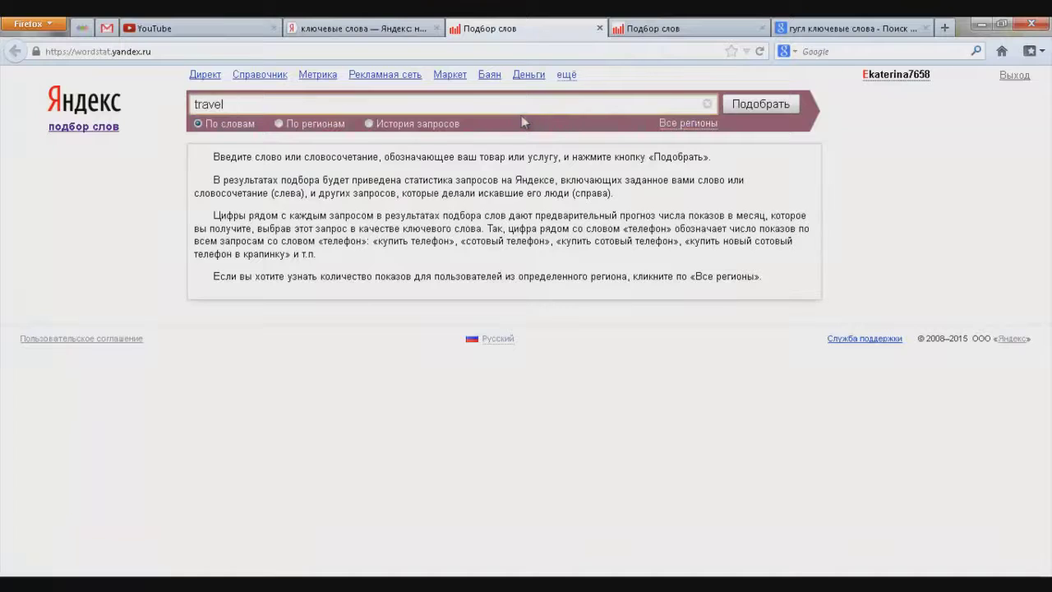
left_click(760, 108)
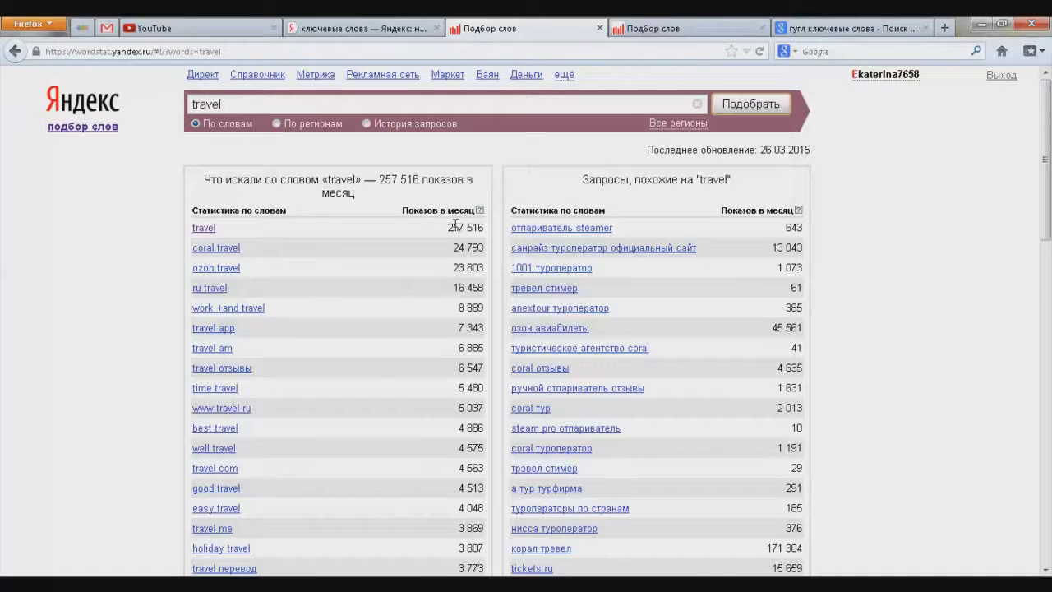
Select the related queries list from 'coral travel' down to 'туры travel'
left_click_drag(448, 227, 485, 228)
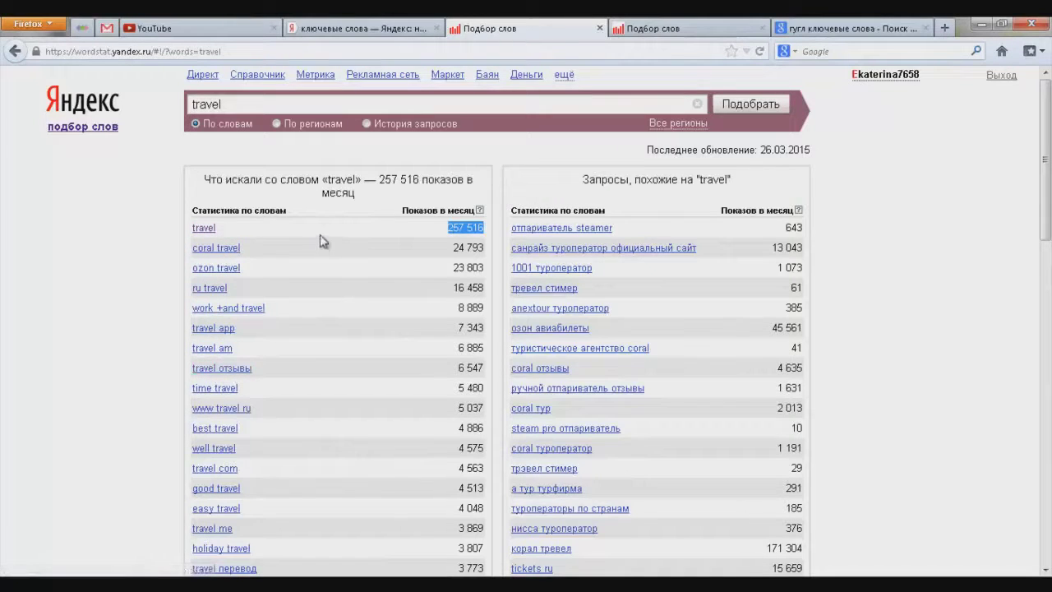
left_click(255, 235)
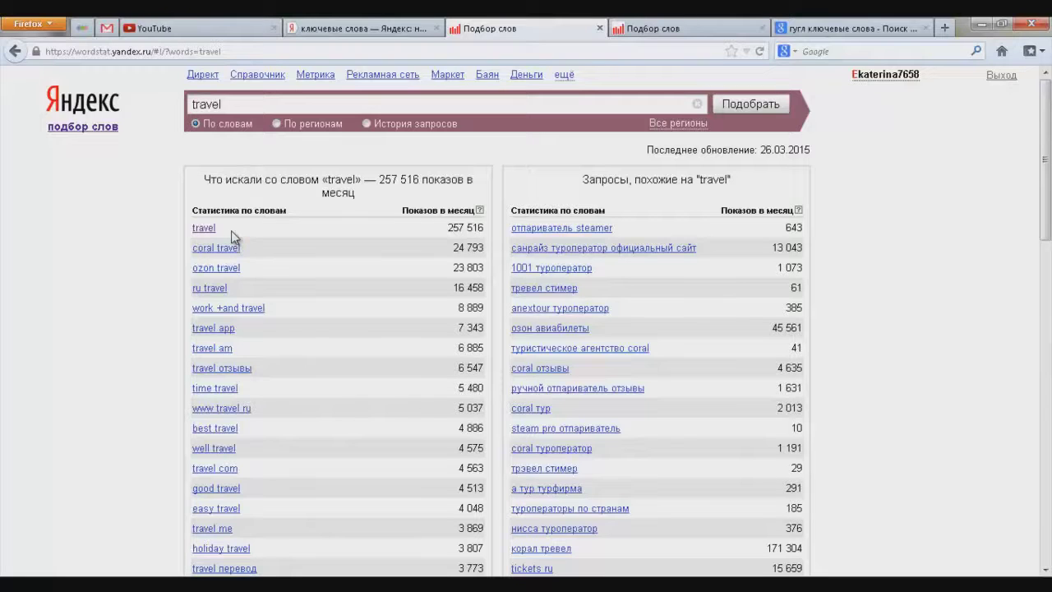
left_click_drag(452, 248, 489, 270)
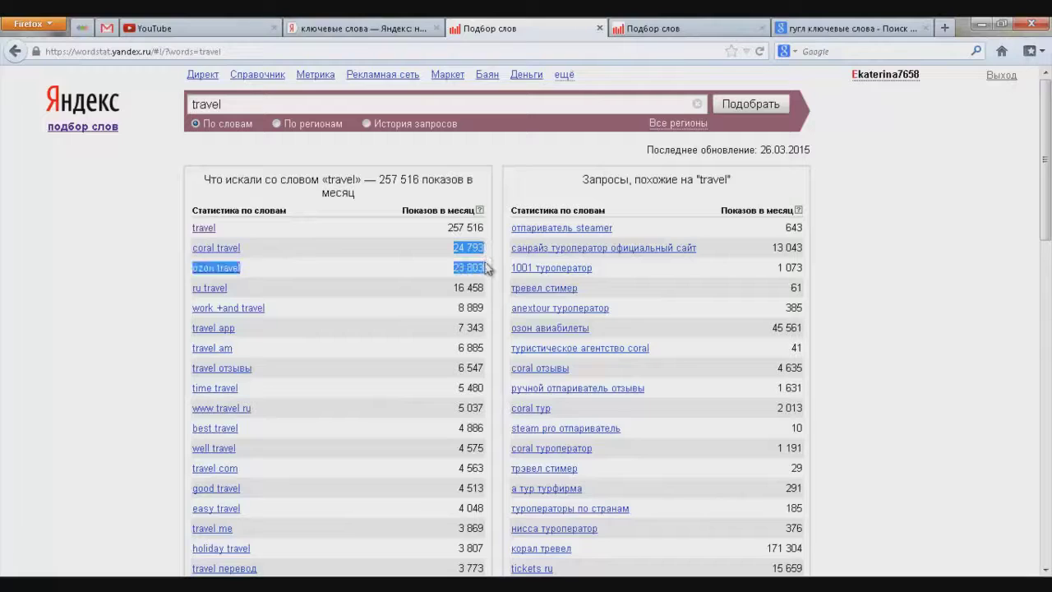
left_click(459, 284)
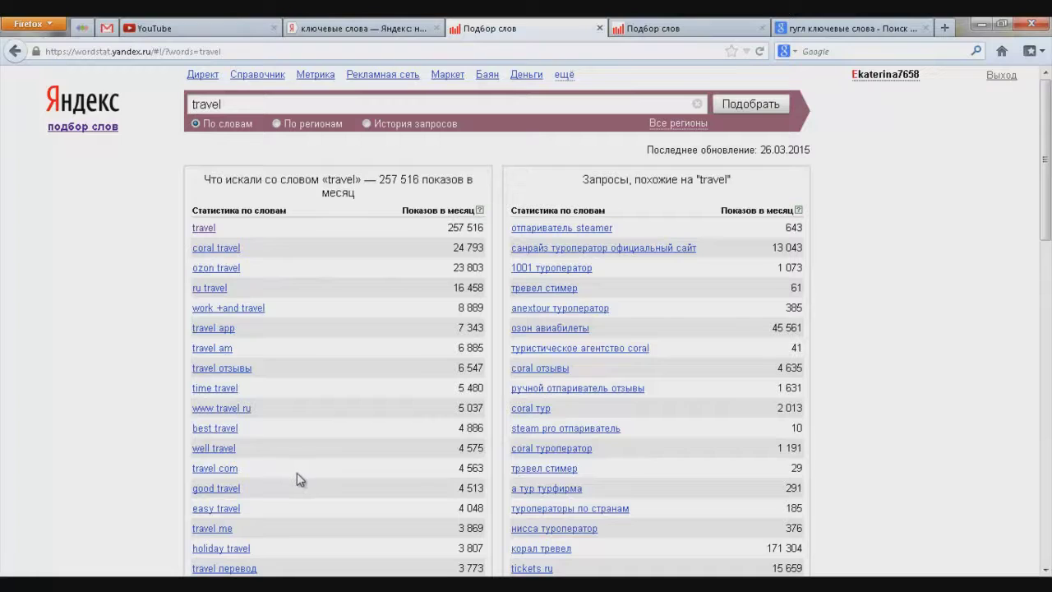
left_click_drag(192, 249, 292, 320)
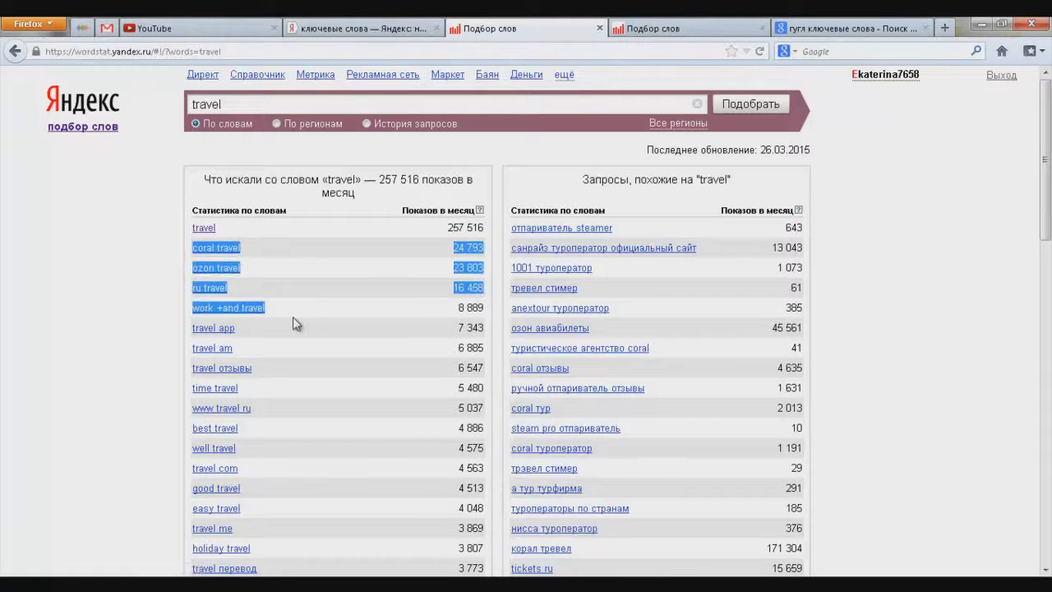
scroll(294, 318, "down", 5)
scroll(293, 323, "down", 10)
left_click_drag(293, 321, 257, 287)
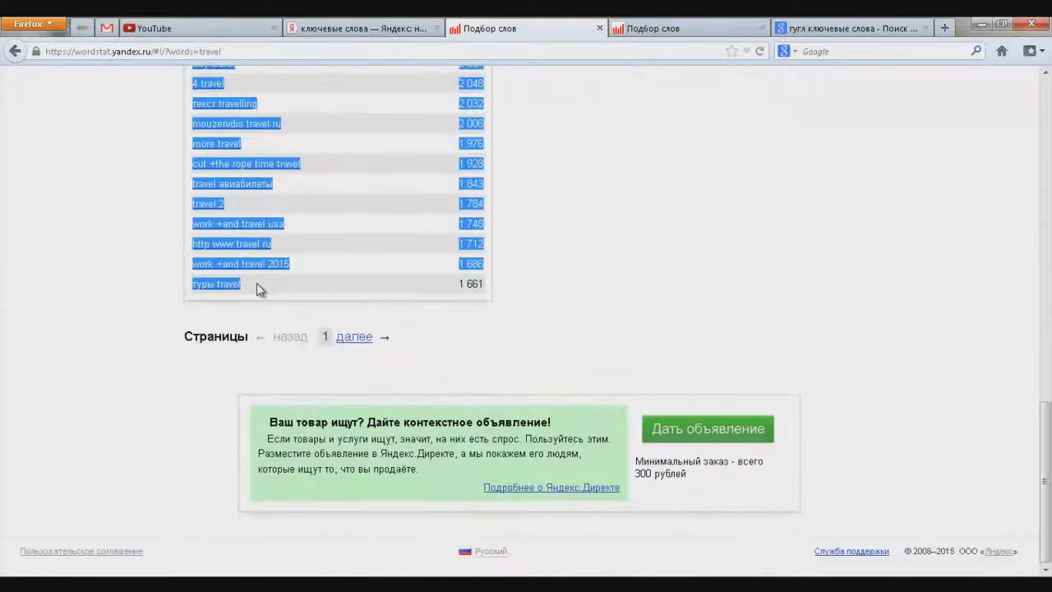
Paste the travel queries into the channel keywords and remove the stray count after 'coral travel'
left_click(205, 30)
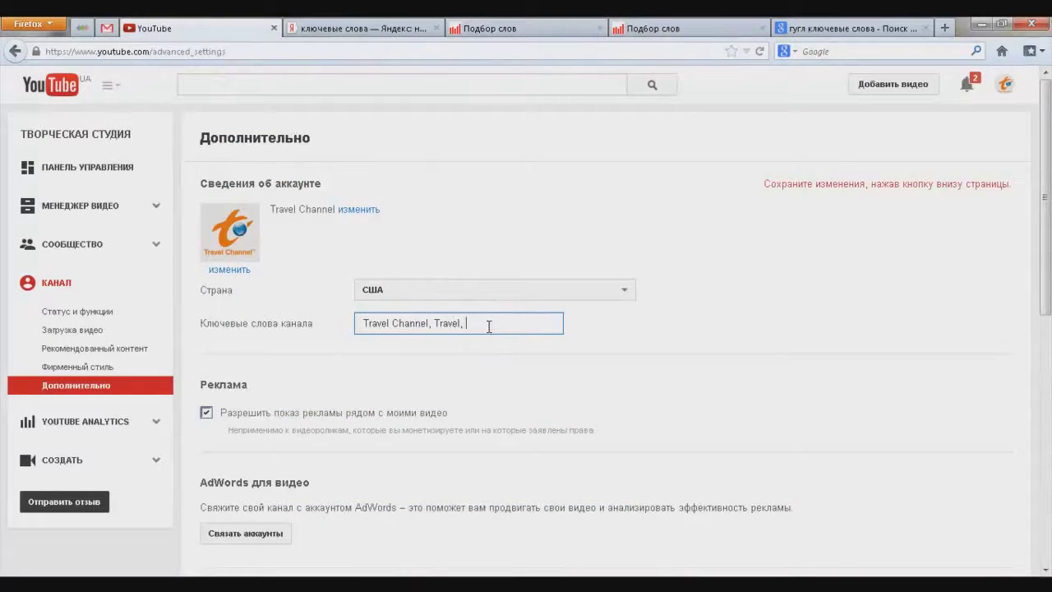
key("ctrl+v")
key("ctrl+a")
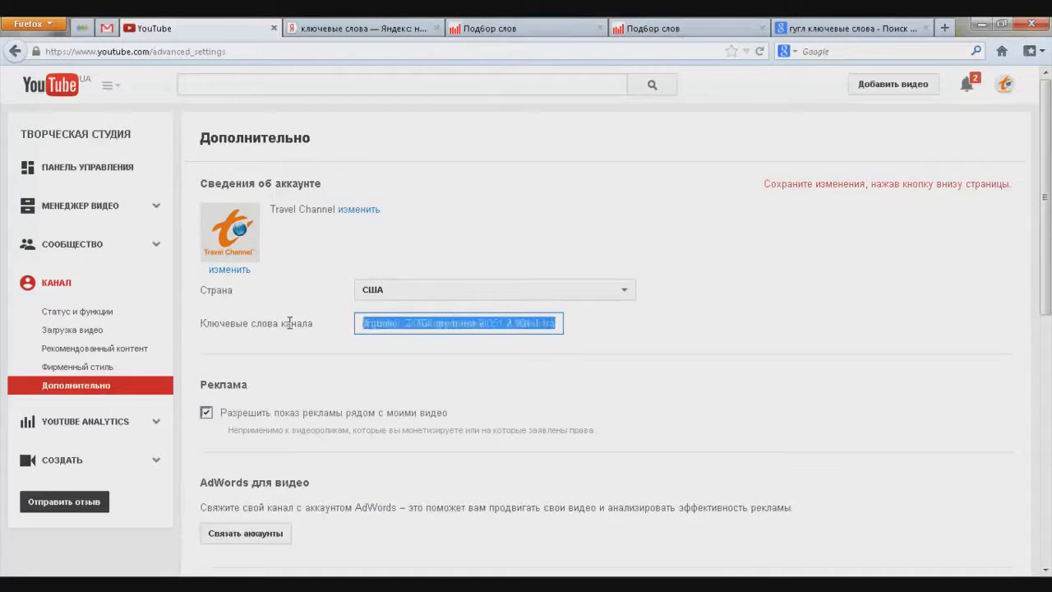
left_click(480, 327)
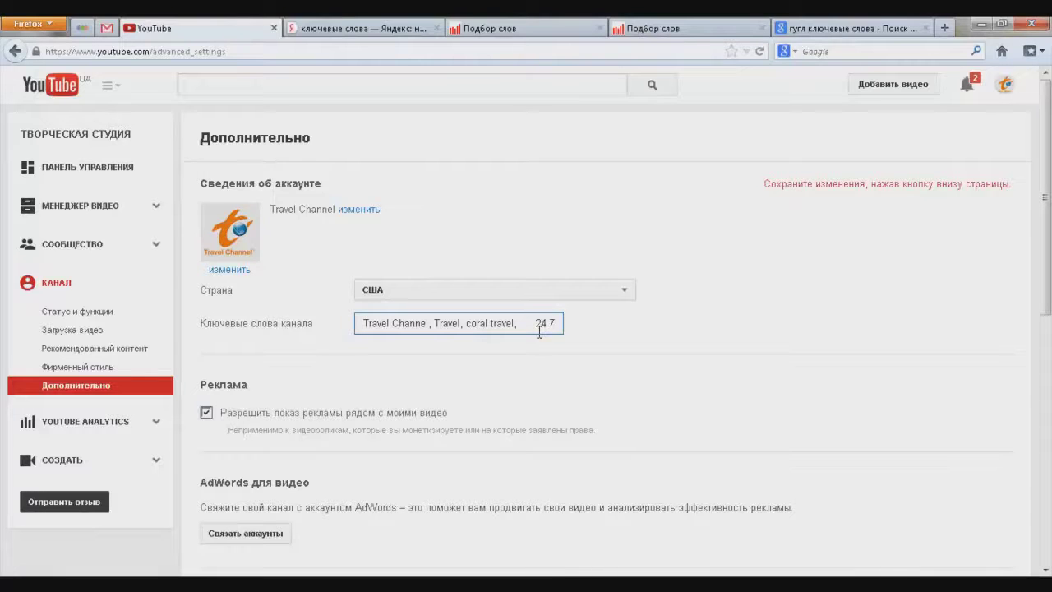
key("Delete")
key("Delete")
key("Delete")
key("Delete")
key("Delete")
key("Delete")
key("Delete")
key("Delete")
key("Delete")
key("Delete")
key("Delete")
key("Delete")
key("Delete")
key("Delete")
key("Delete")
key("Delete")
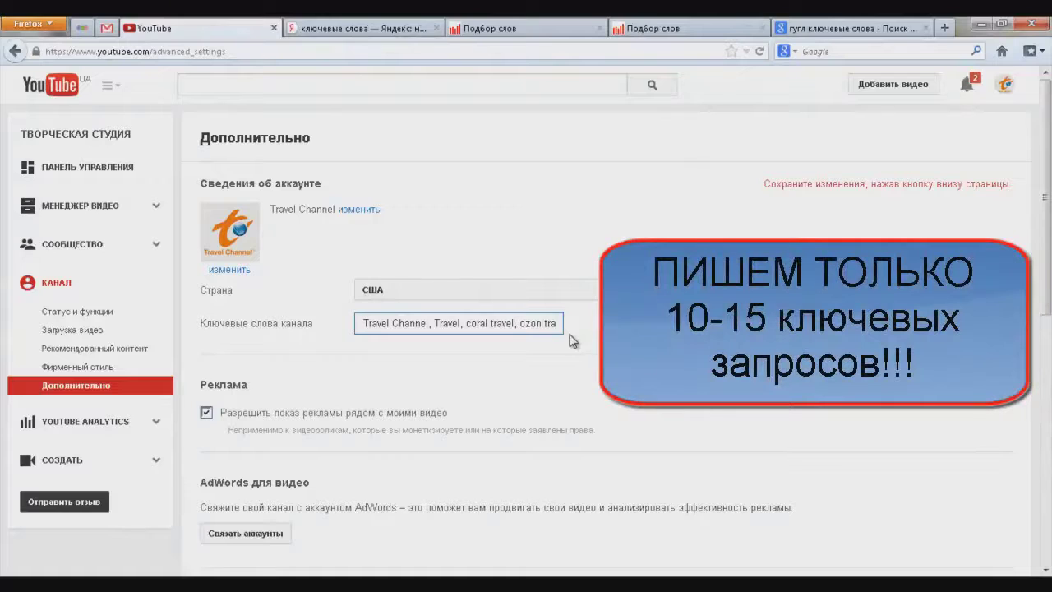
Delete the 23 803 count and the keywords after 'good travel', then save
left_click_drag(536, 323, 490, 326)
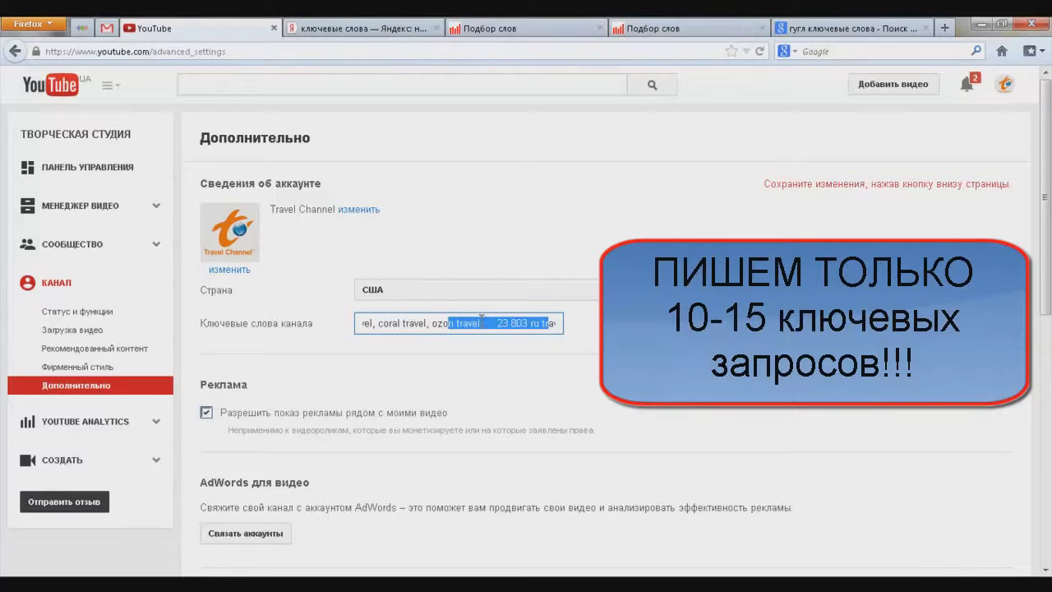
left_click(481, 323)
key("Delete")
key("Delete")
key("Delete")
key("Delete")
key("Delete")
key("Delete")
key("Delete")
key("Delete")
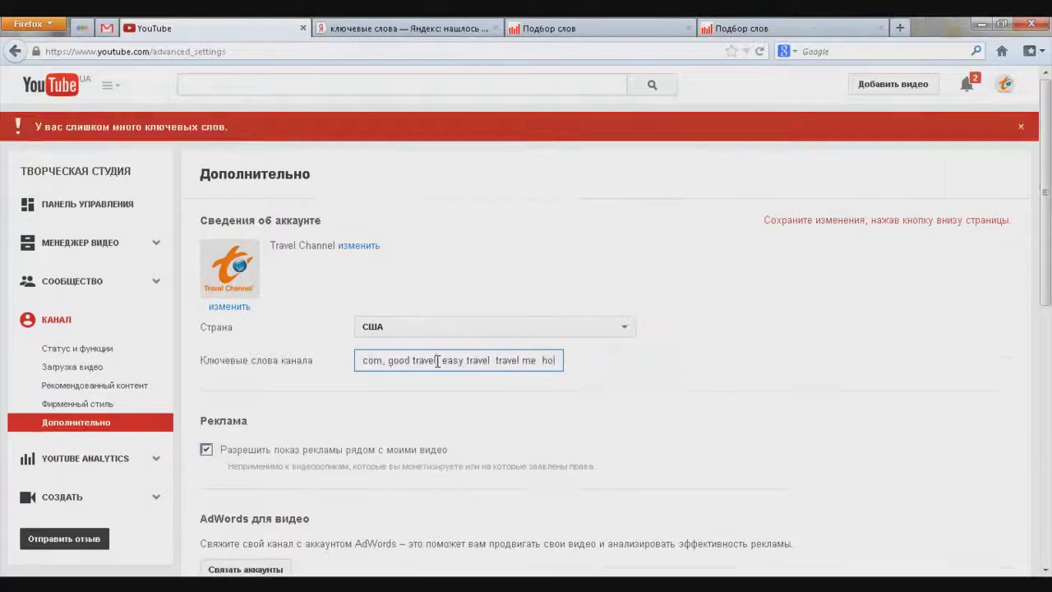
left_click_drag(438, 362, 617, 364)
key("Delete")
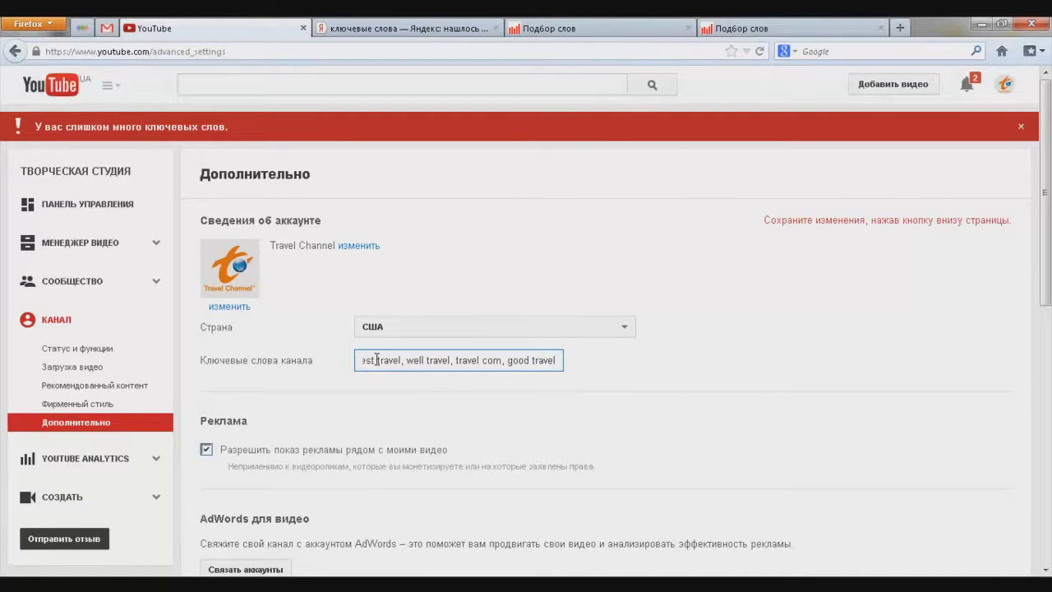
scroll(427, 366, "down", 12)
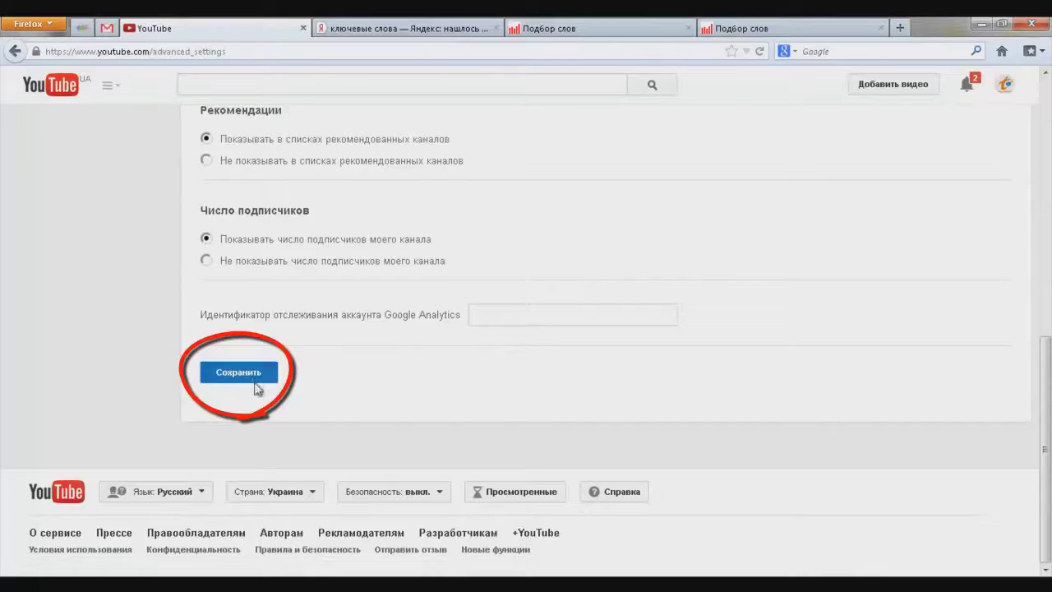
left_click(251, 376)
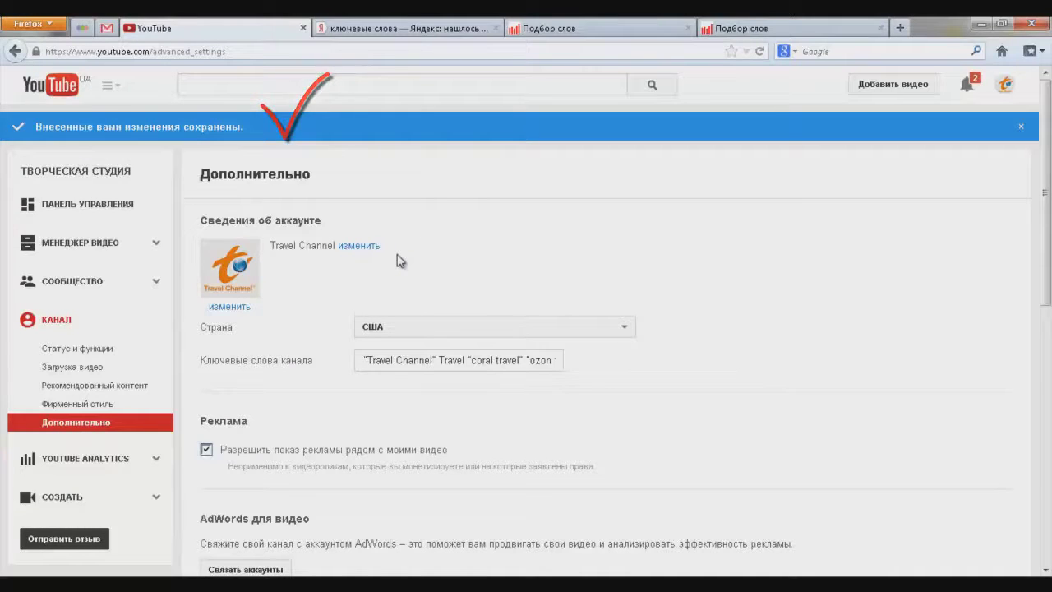
Open the Travel Channel home page through Мой канал in the guide menu and reload it
left_click(112, 94)
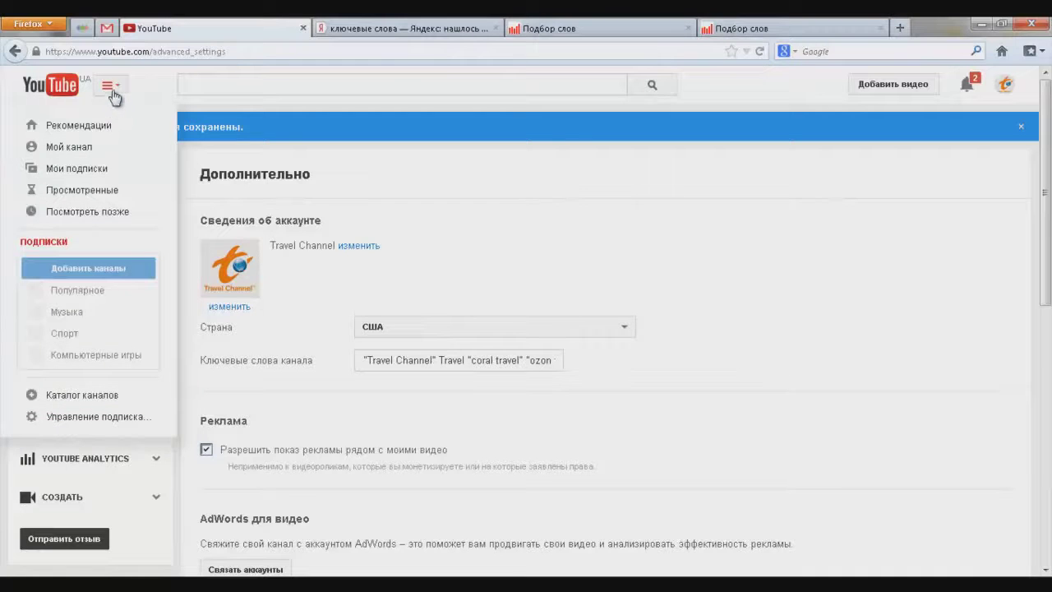
left_click(92, 151)
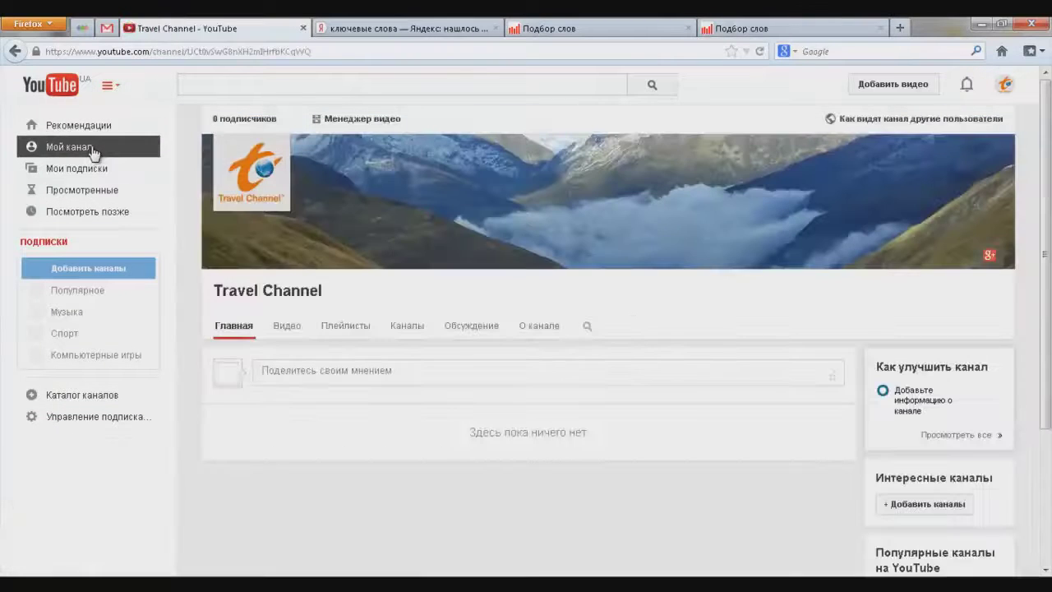
key("ctrl+l")
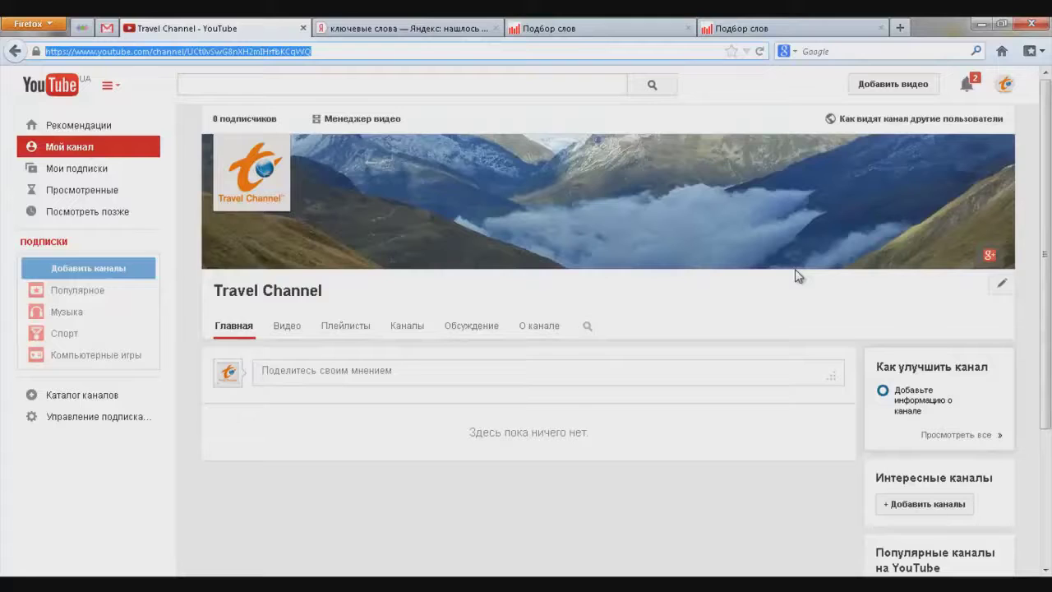
left_click(279, 296)
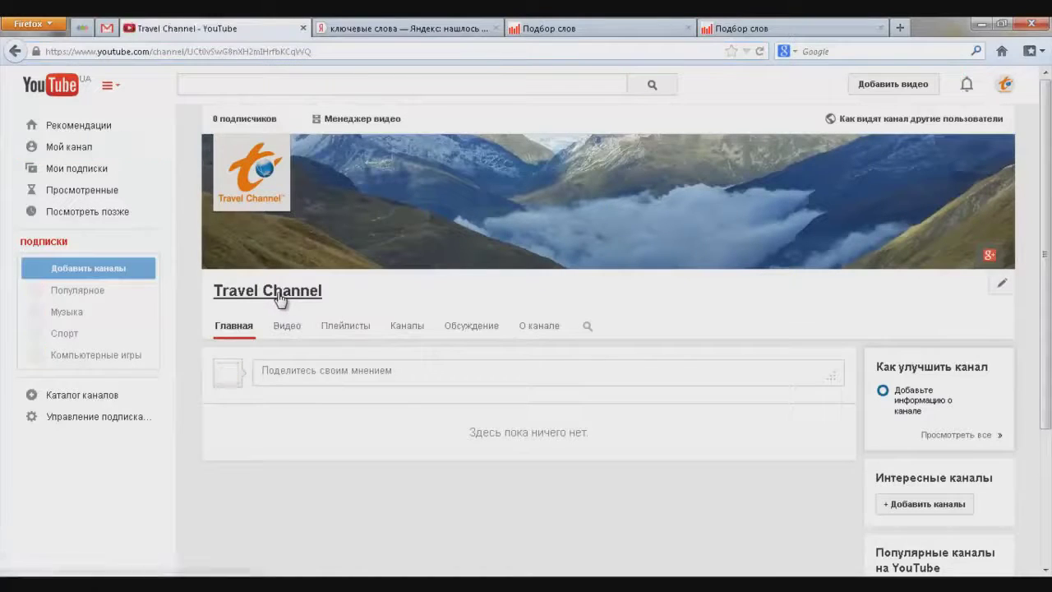
left_click_drag(322, 51, 46, 51)
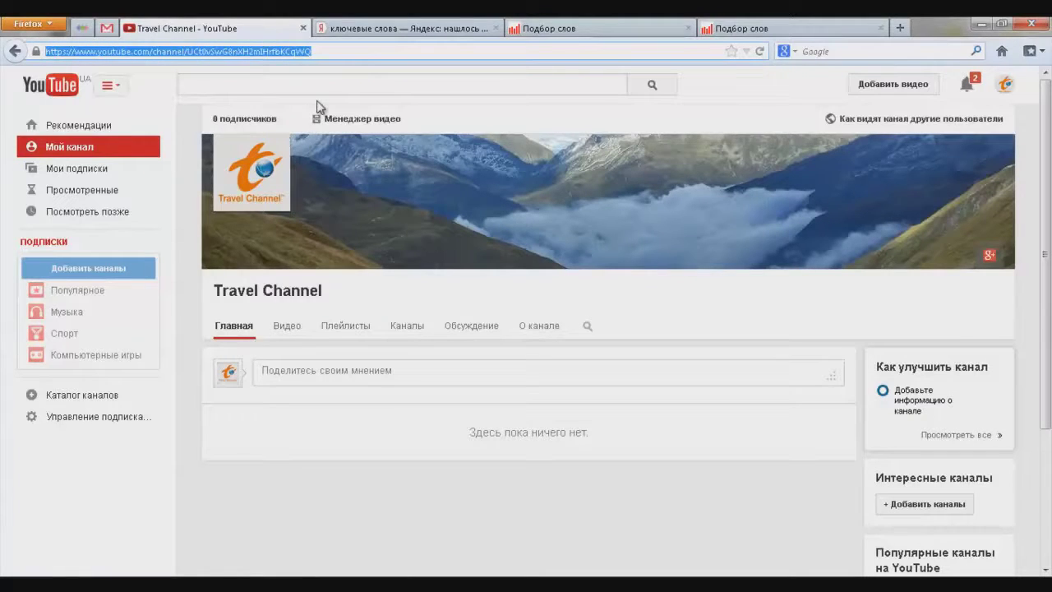
left_click(330, 51)
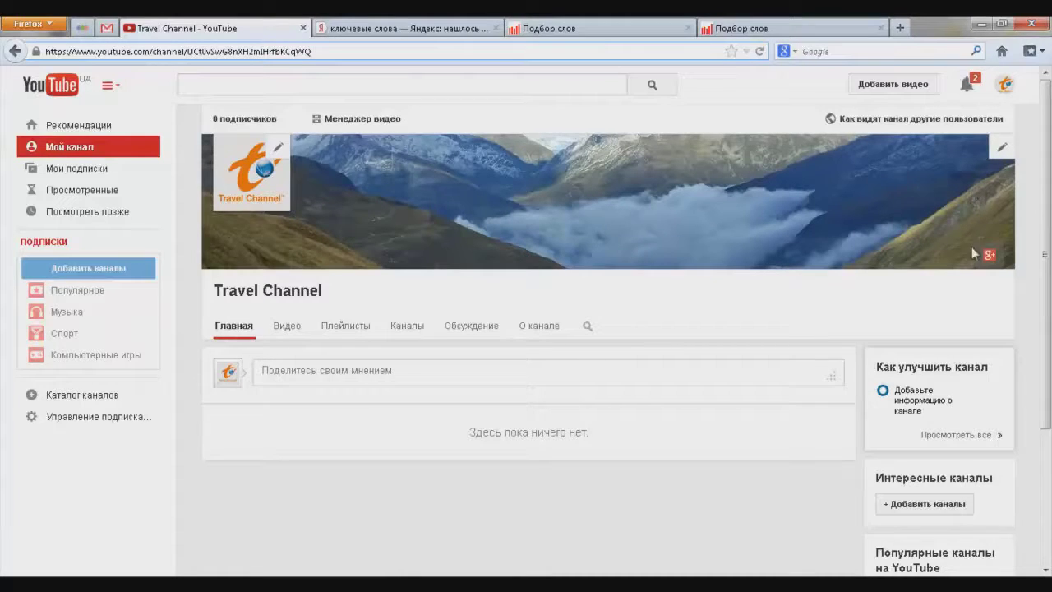
Add a new custom header link containing the air.io affiliate URL
left_click(1001, 151)
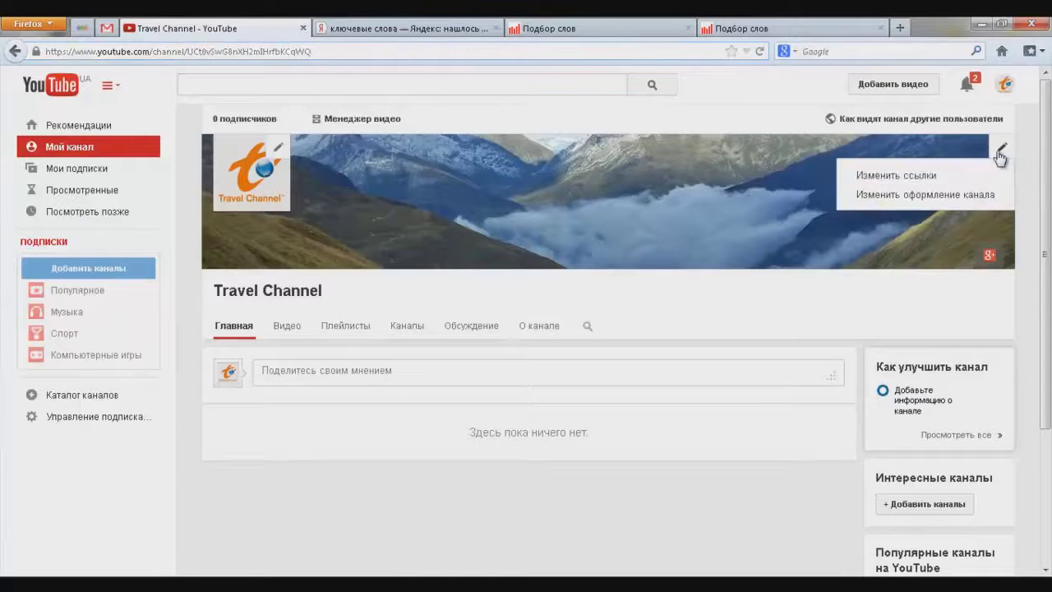
left_click(927, 176)
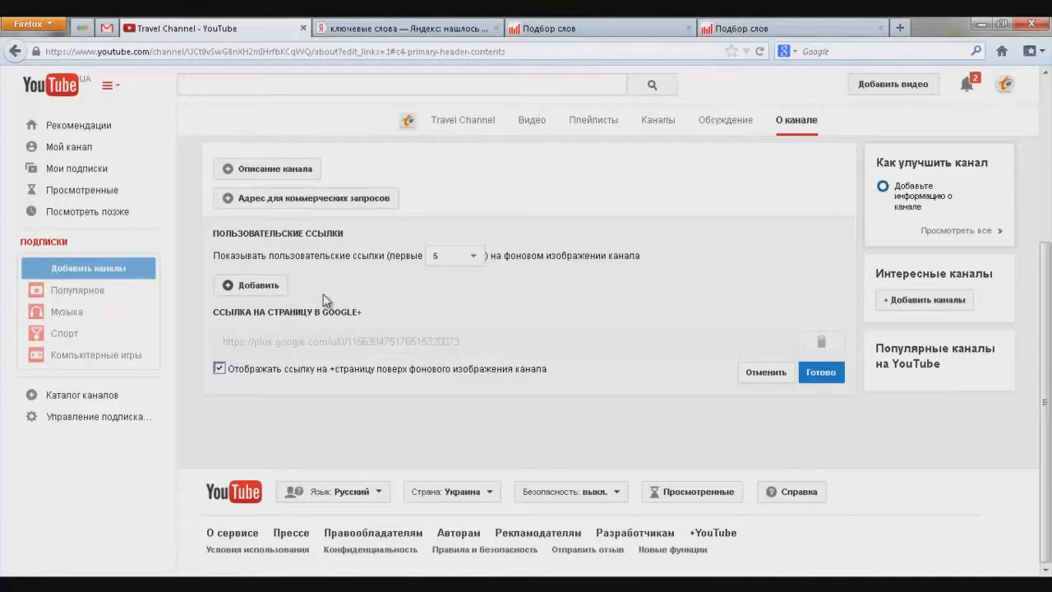
left_click(259, 289)
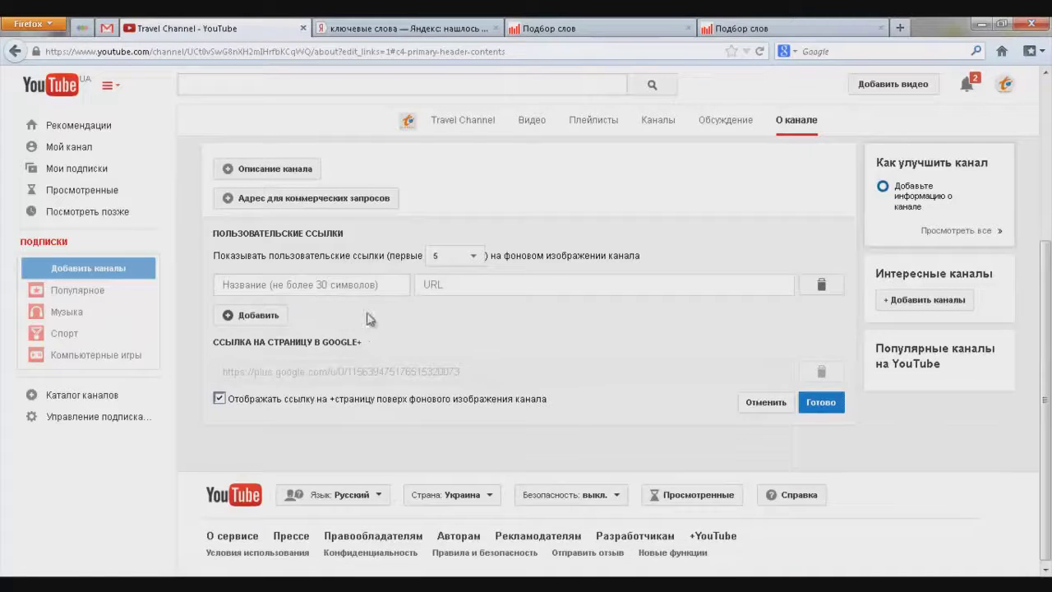
left_click(431, 287)
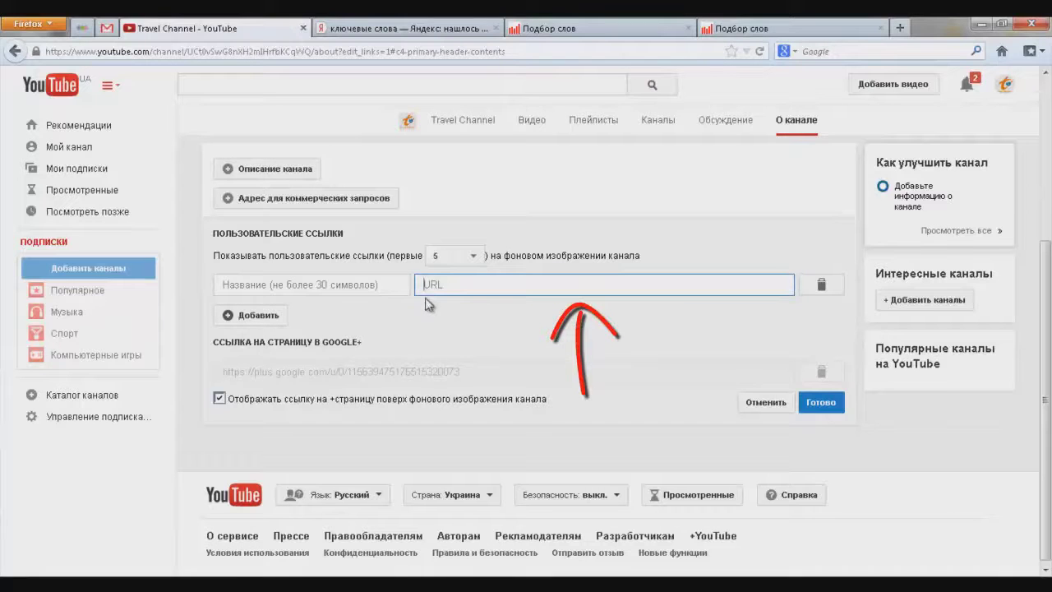
type("http://www.air.io/?page_id=1432&aff=1188")
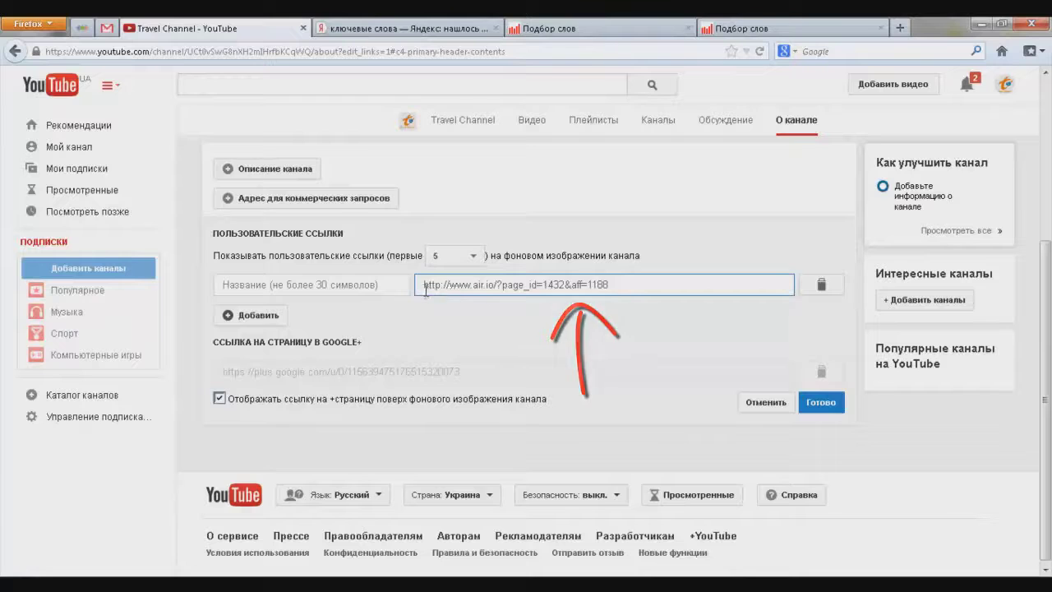
left_click_drag(423, 284, 610, 284)
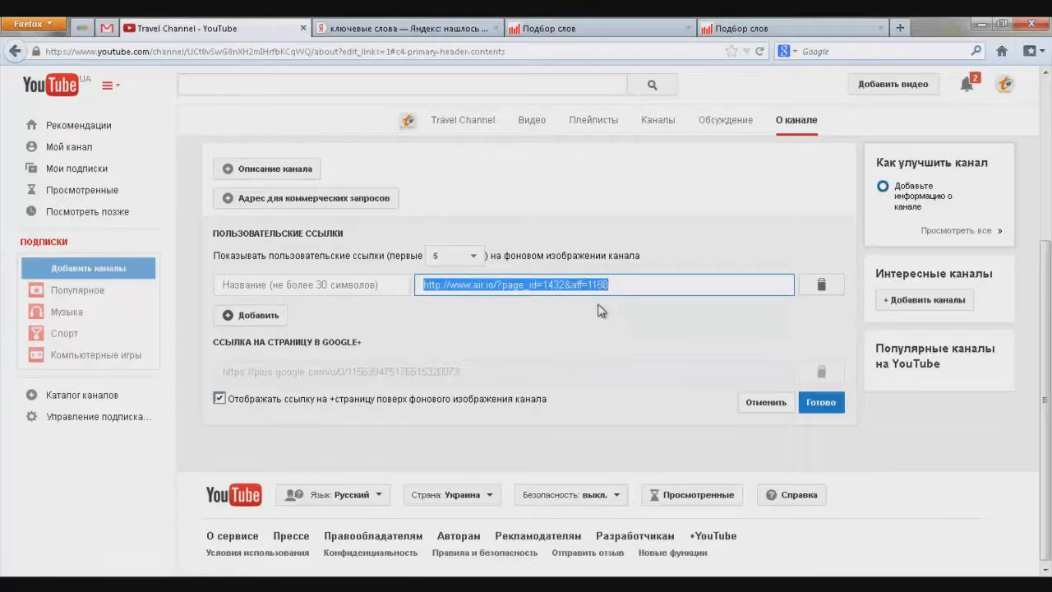
left_click(610, 285)
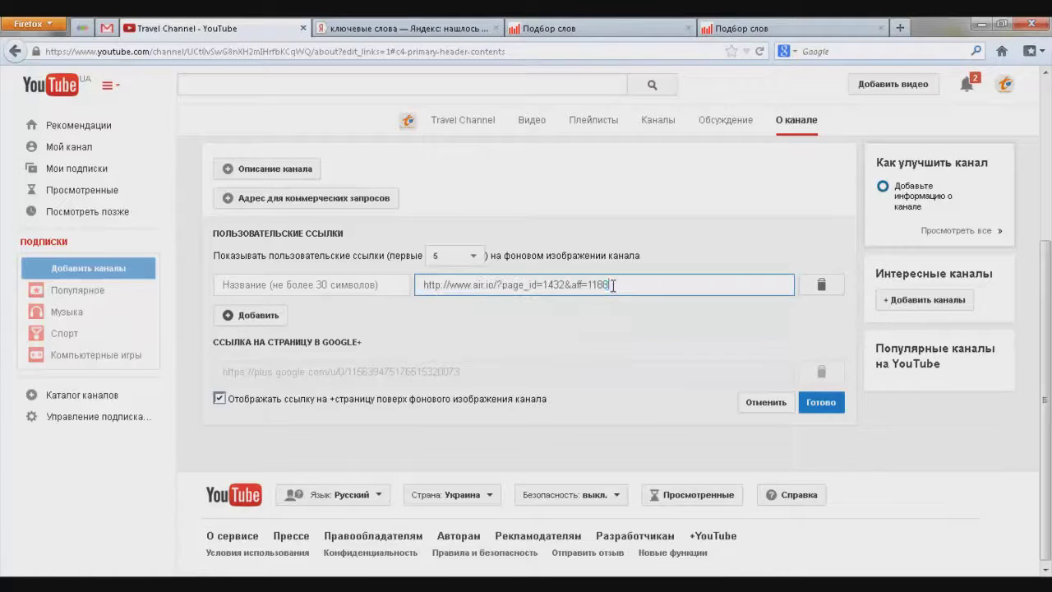
Title the link 'Подключаем Ютуб партнерку AIR' and select its Russian part
left_click(357, 285)
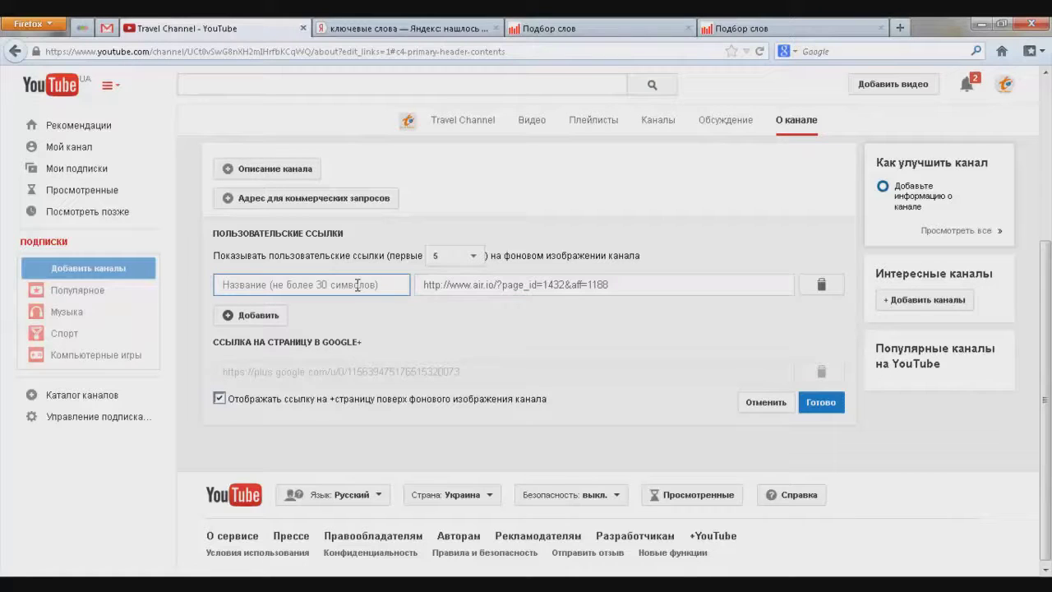
type("Под")
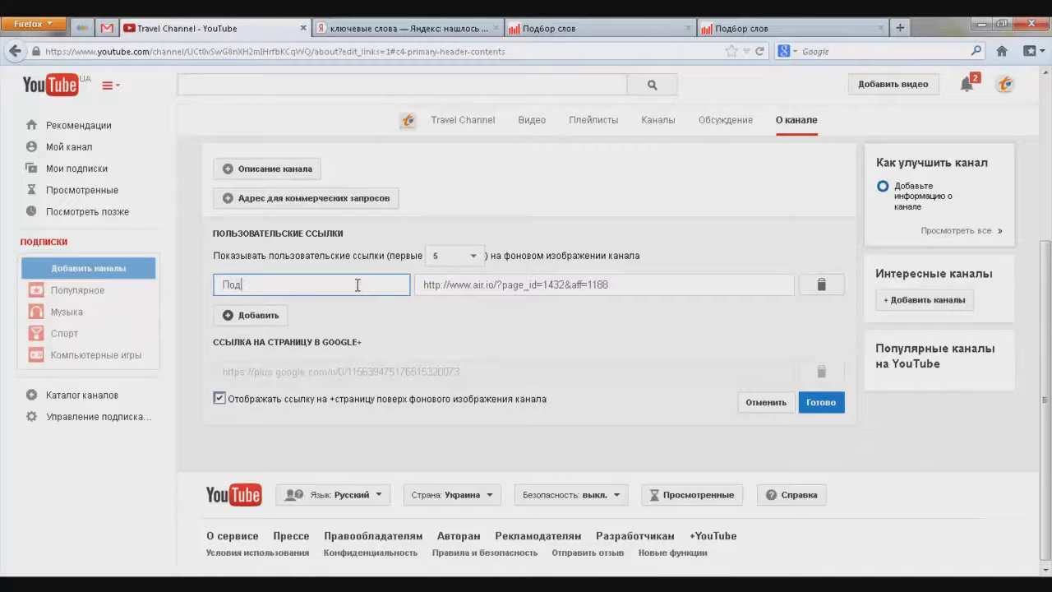
key("BackSpace")
key("BackSpace")
type("одключаем Ютуб партнерку")
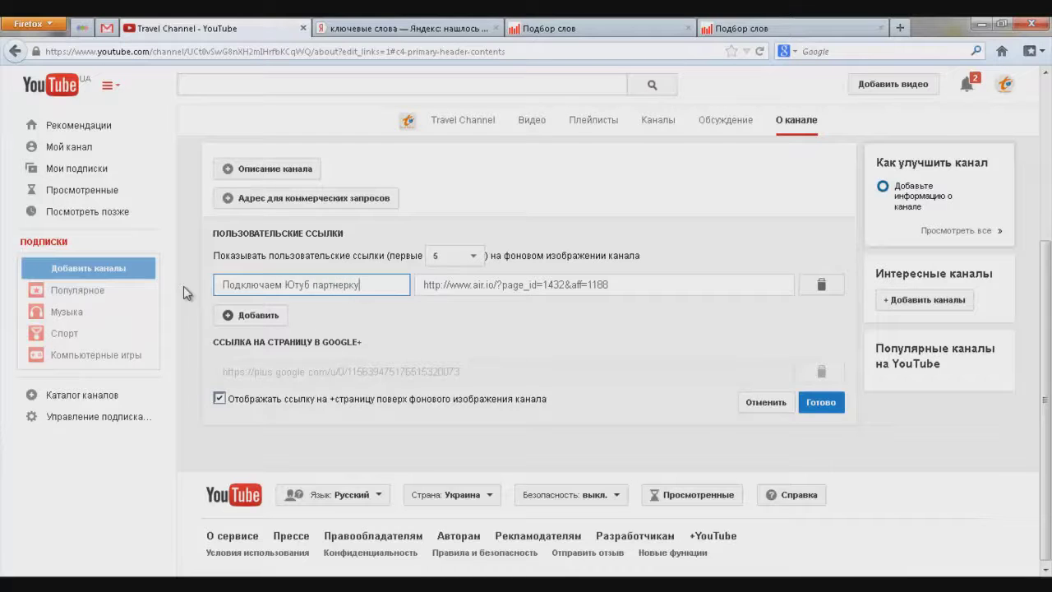
type(" AIR")
left_click_drag(359, 284, 218, 284)
key("ctrl+c")
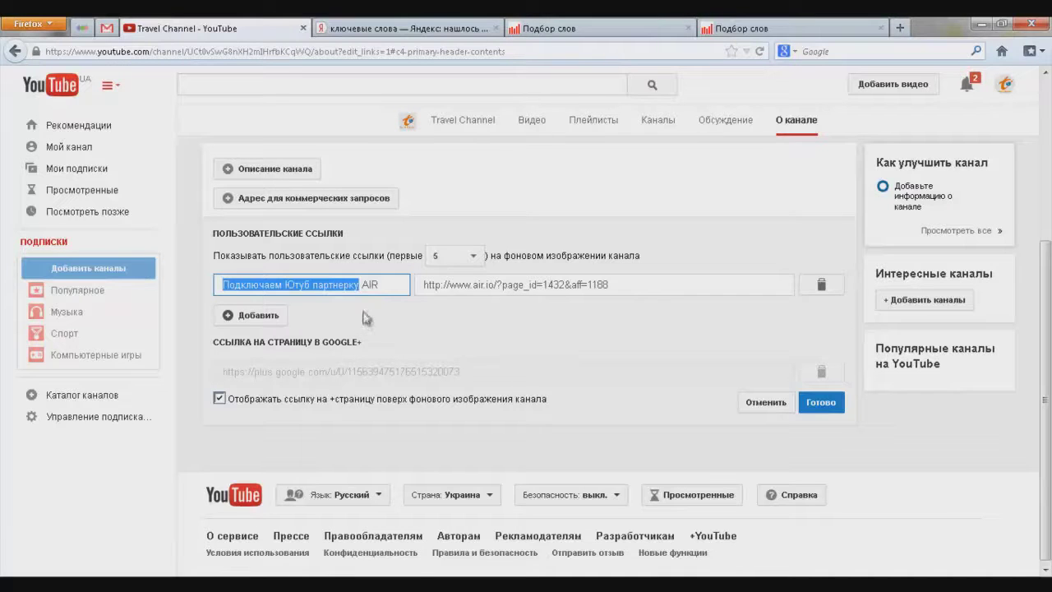
left_click(900, 28)
Translate 'Подключаем Ютуб партнерку' into English via Google's translator, selecting 'Connecting YouTube affiliate'
type("gthtdjlxbr")
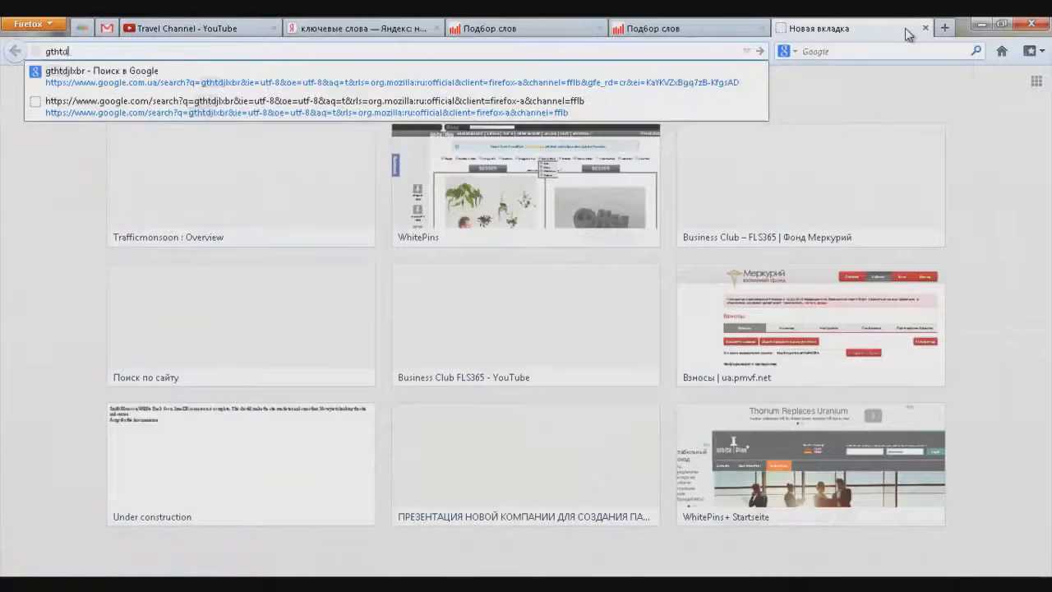
key("Return")
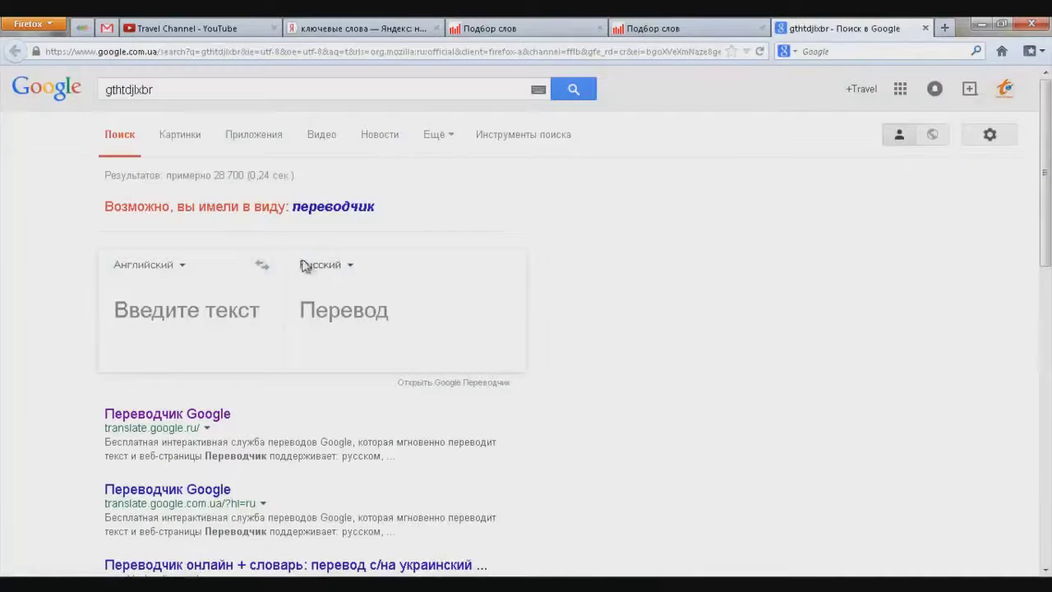
left_click(261, 265)
left_click(221, 372)
key("ctrl+v")
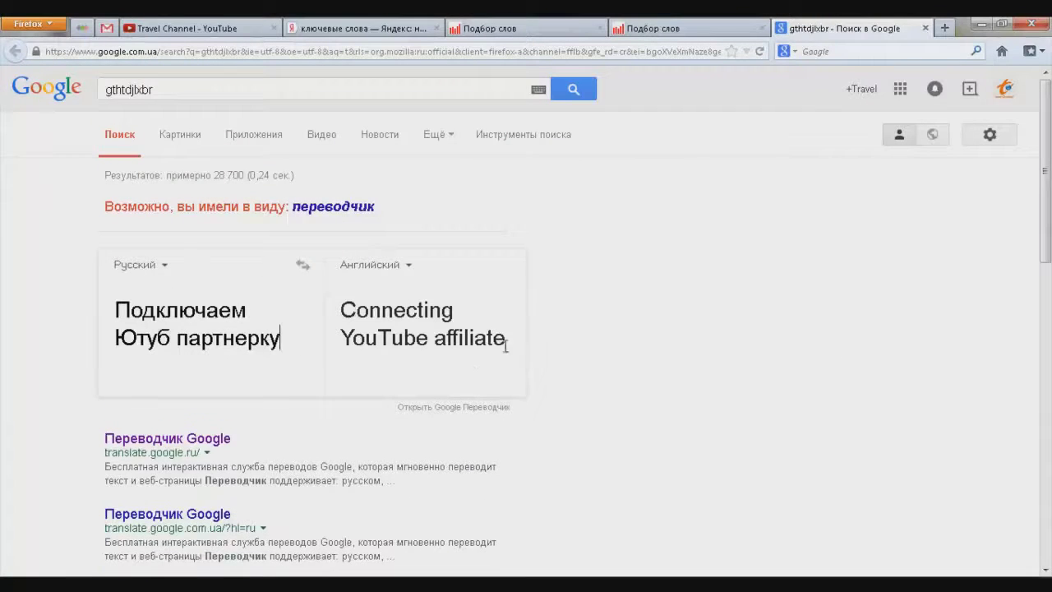
left_click_drag(516, 345, 347, 317)
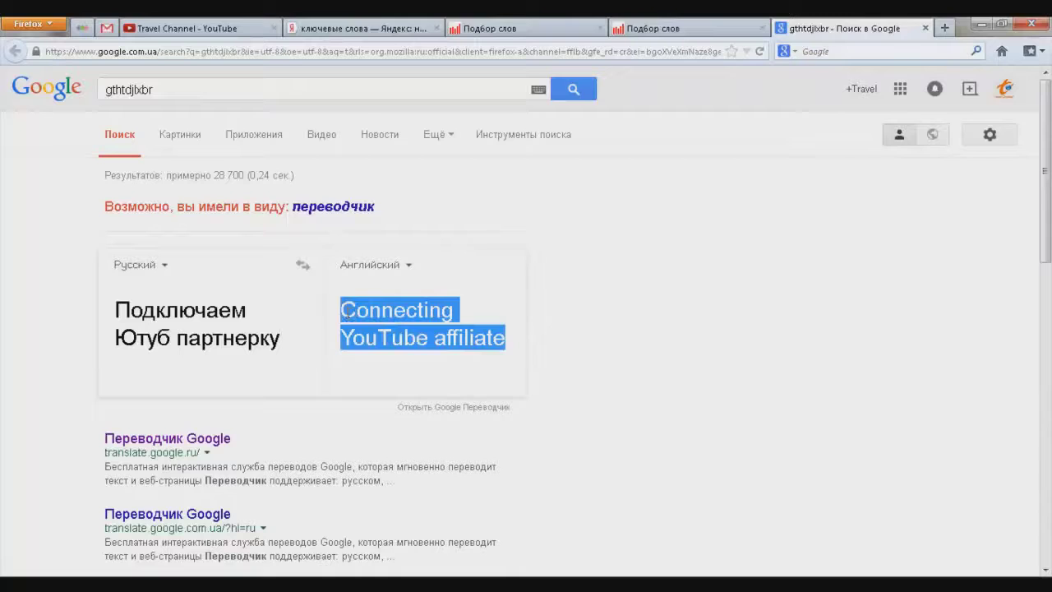
left_click(186, 32)
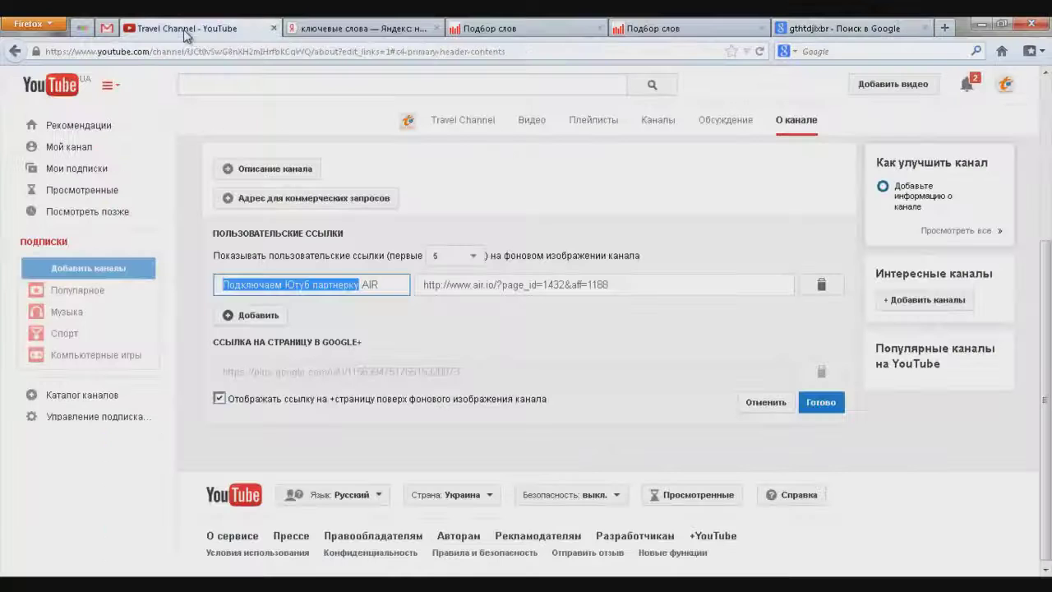
Retitle the link 'Connecting YouTube affiliate', save the links, and open the channel in a new tab
left_click(340, 284)
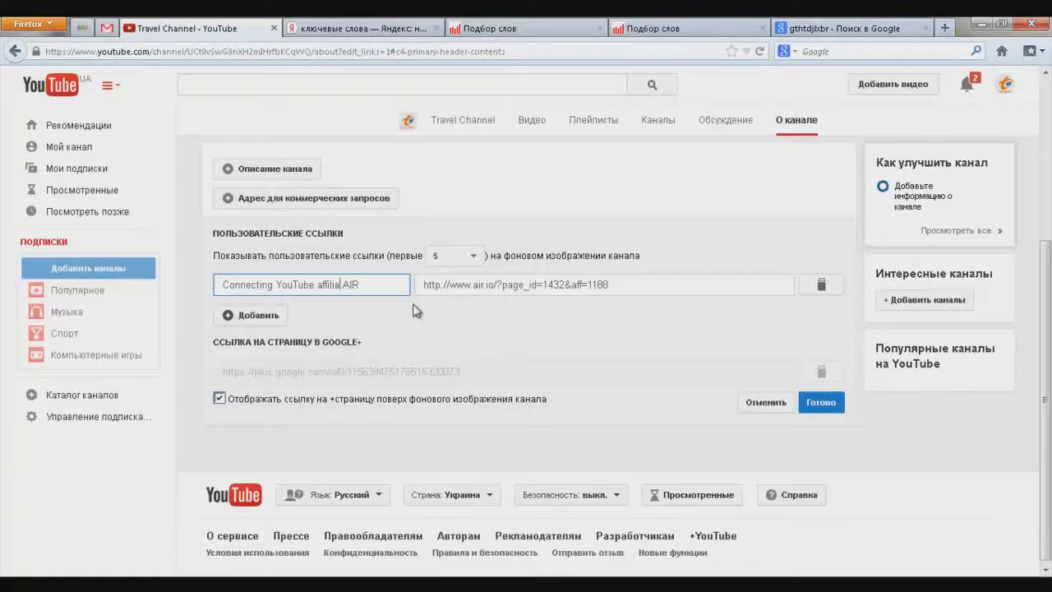
left_click(834, 29)
left_click(808, 406)
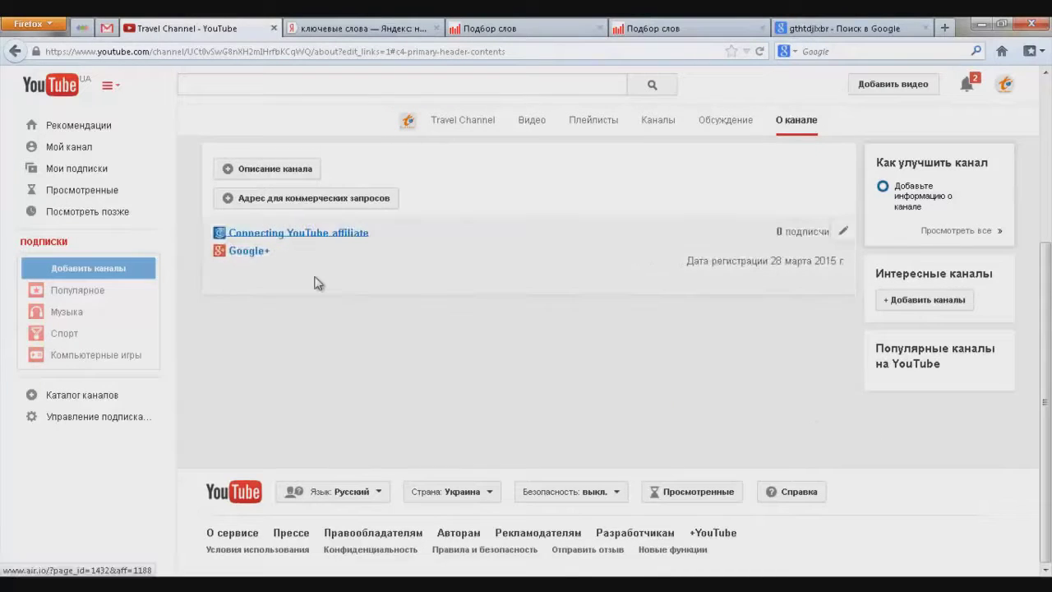
right_click(450, 125)
left_click(465, 134)
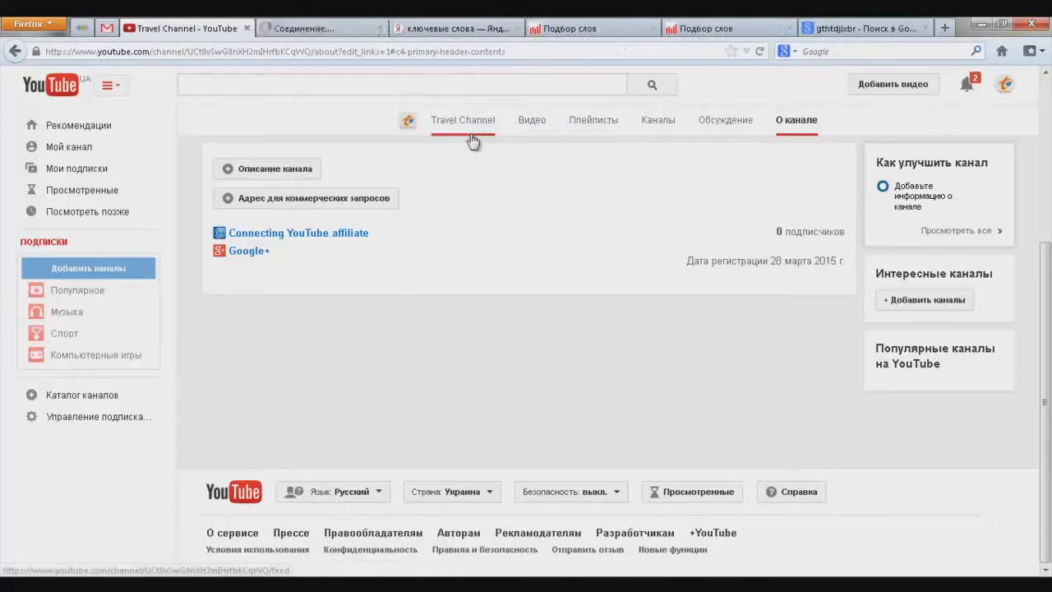
On the Travel Channel's О канале page, re-save the custom header links and open the empty description field
left_click(322, 30)
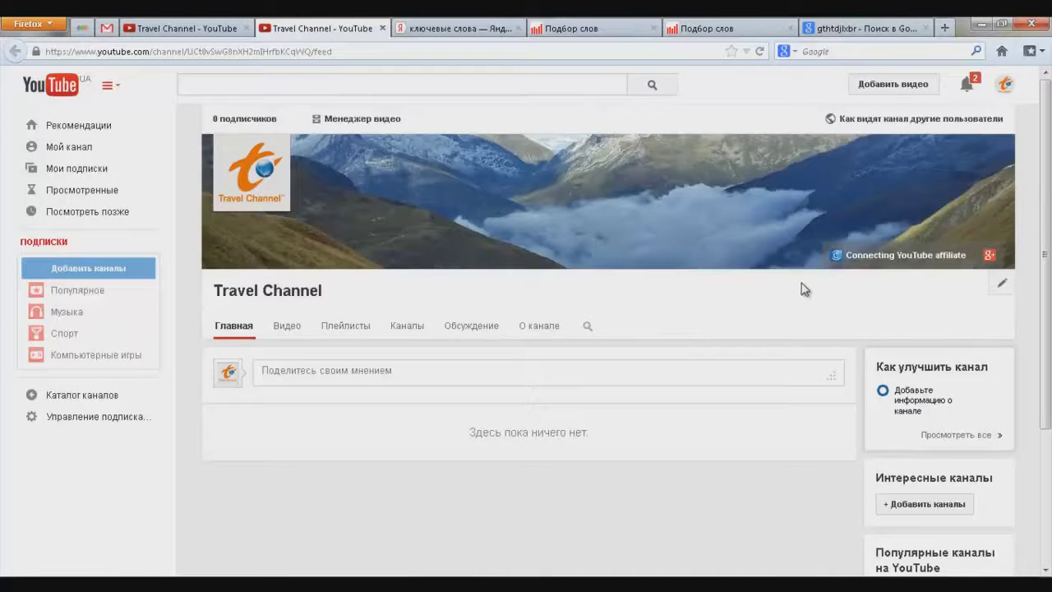
left_click(1002, 283)
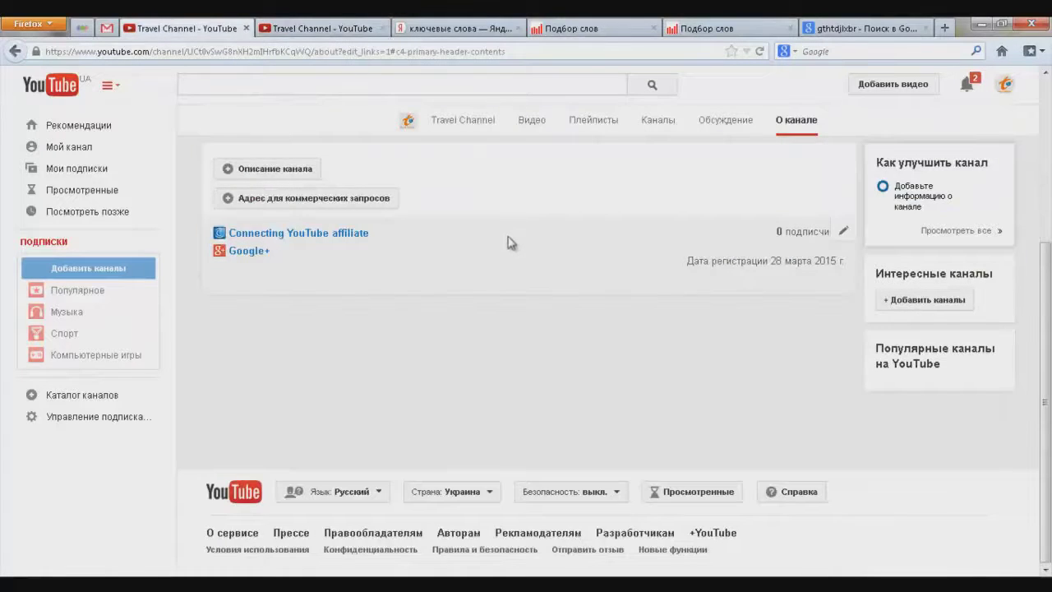
left_click(842, 232)
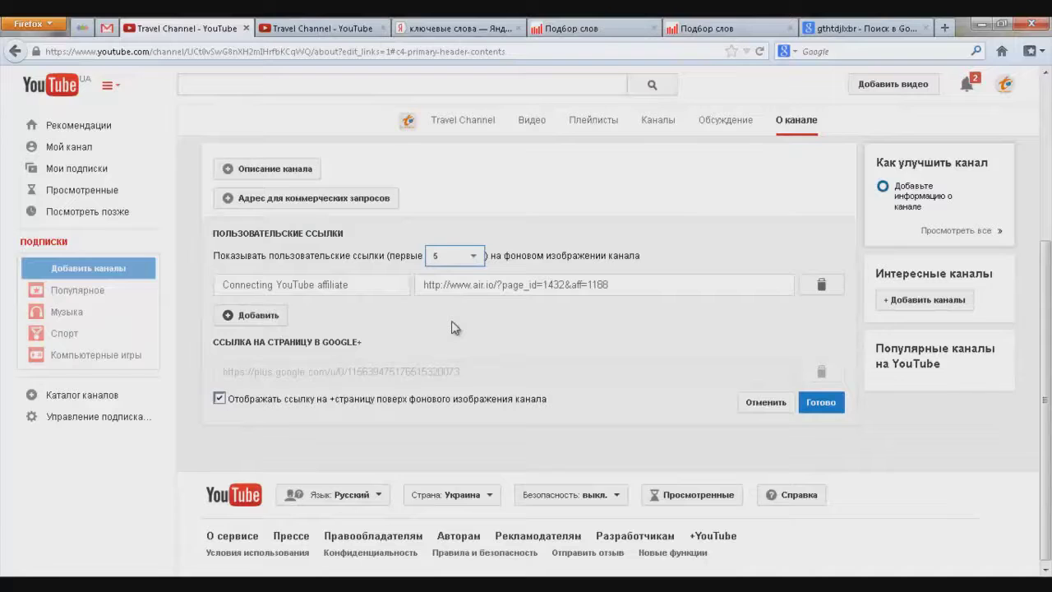
left_click(819, 404)
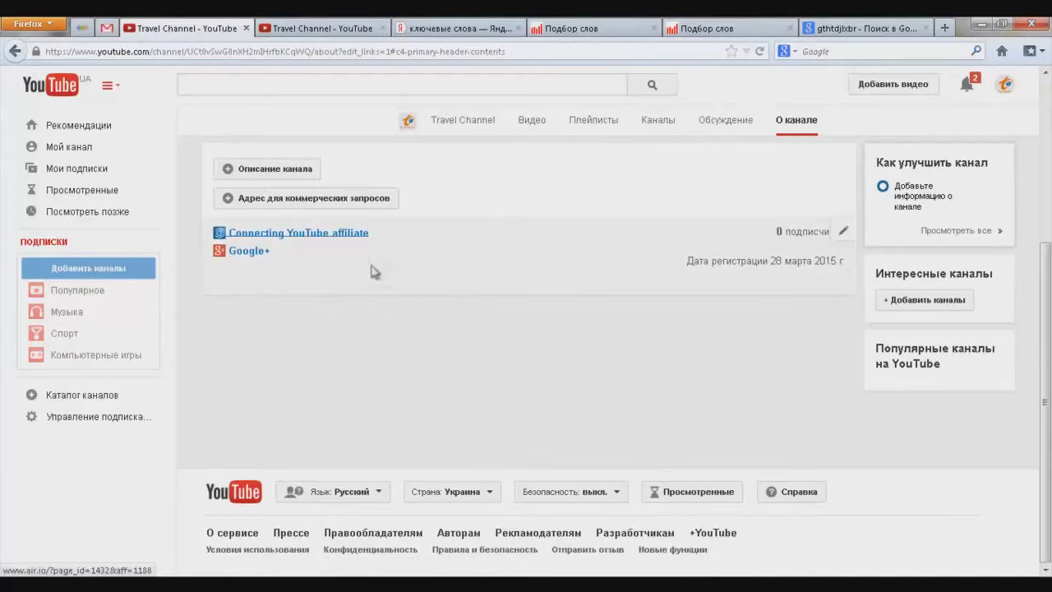
left_click(271, 175)
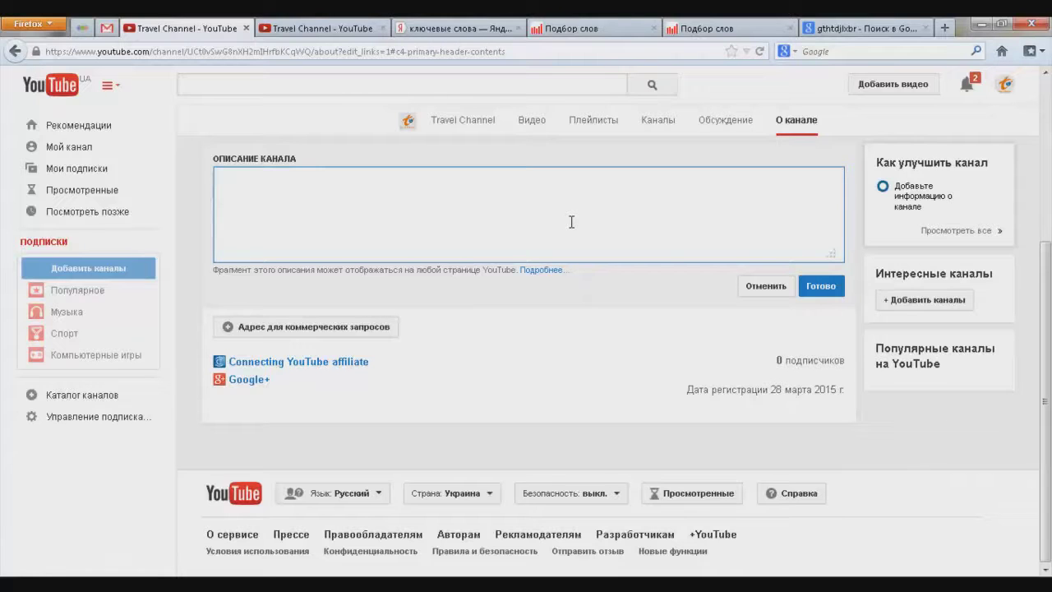
Translate 'Этот канал посвящен обзору путешествий в красивые страны.' into English and paste it into the description
left_click(831, 31)
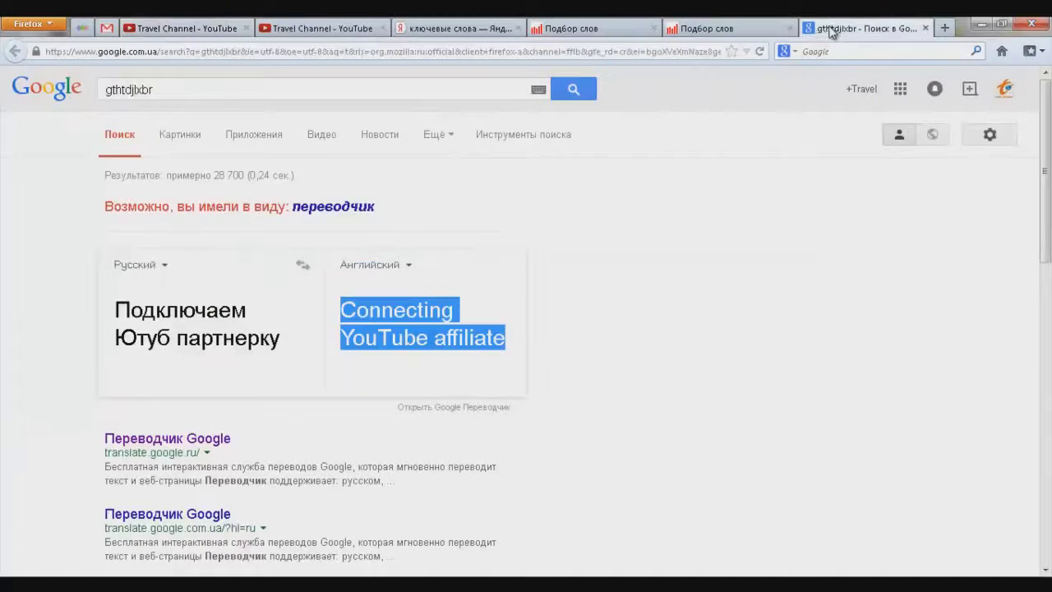
left_click_drag(284, 342, 112, 306)
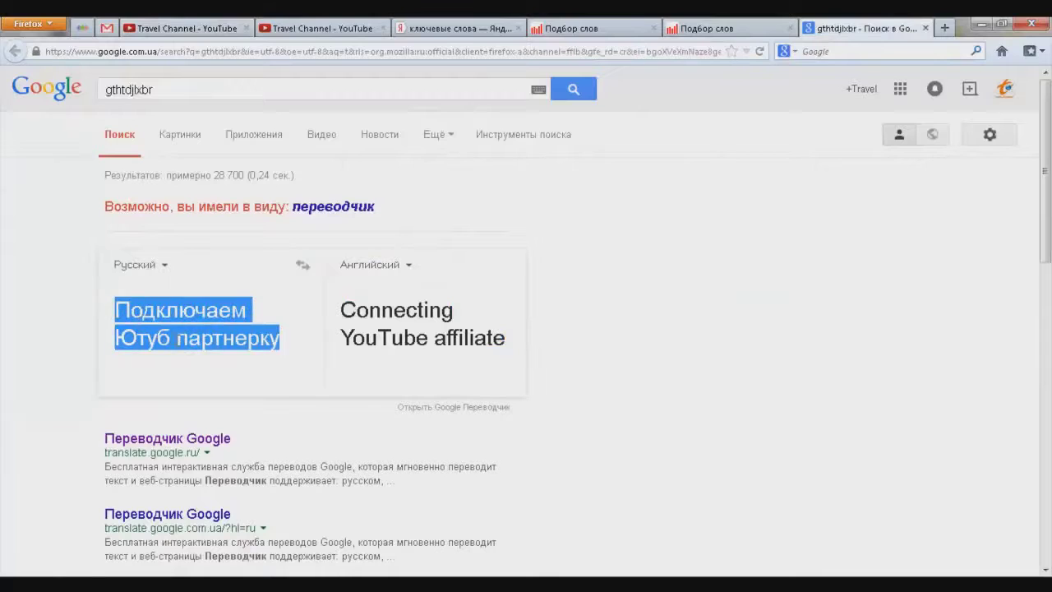
key("BackSpace")
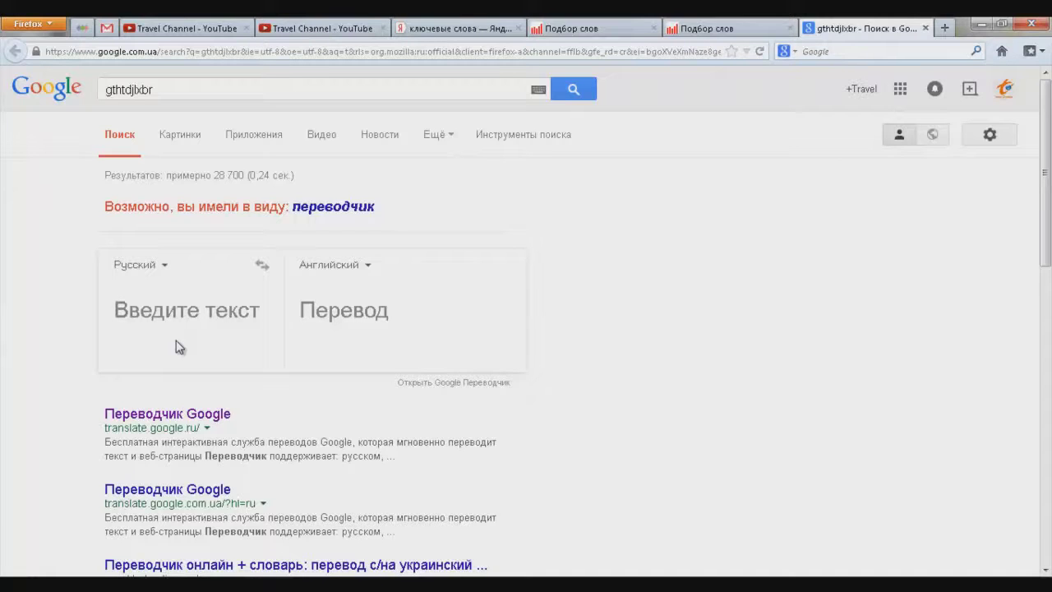
type("Этот к")
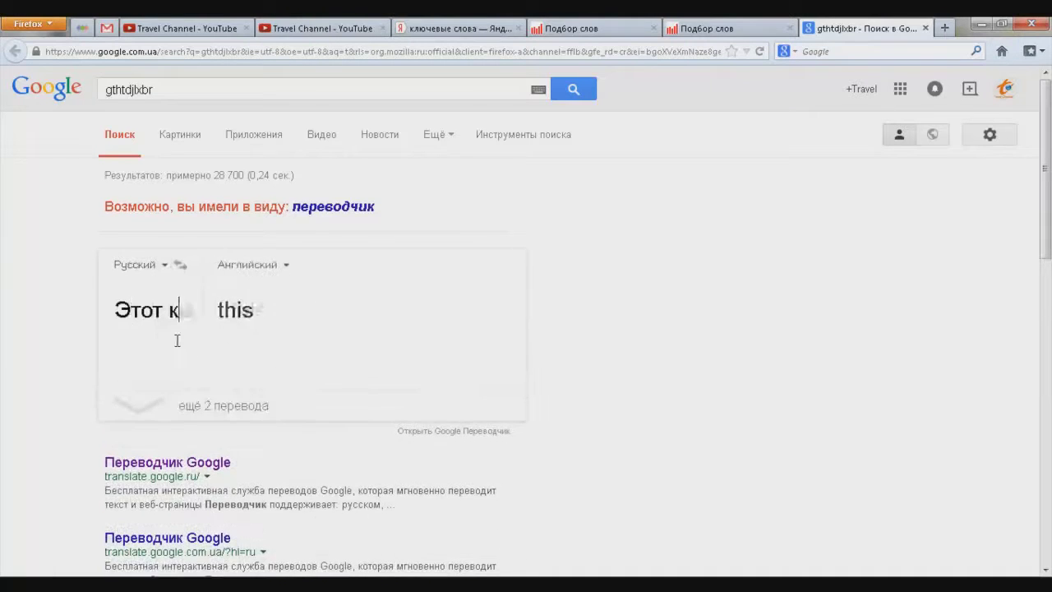
type("анал посв")
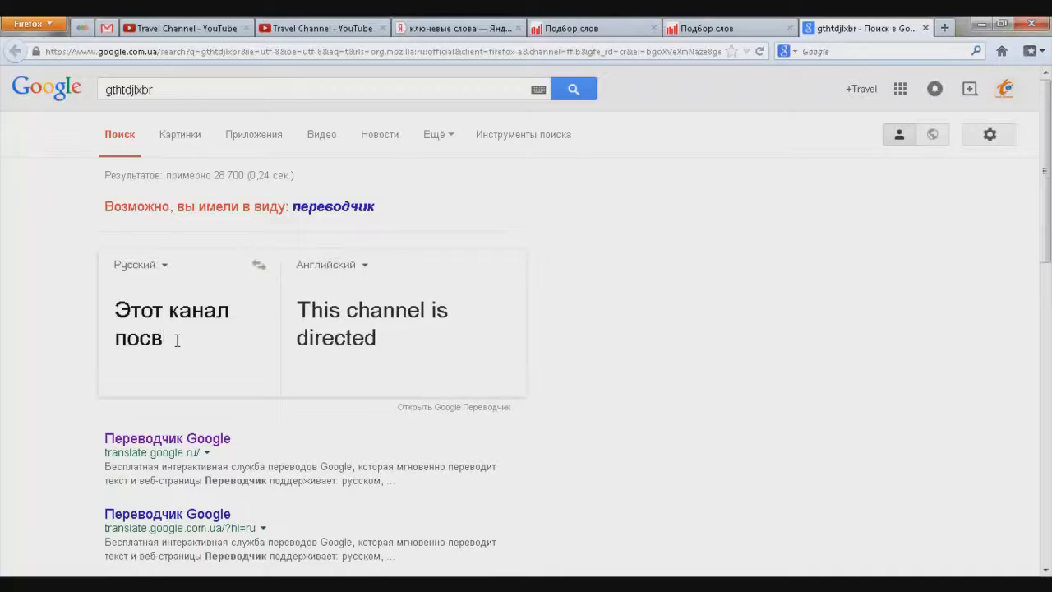
type("ящен")
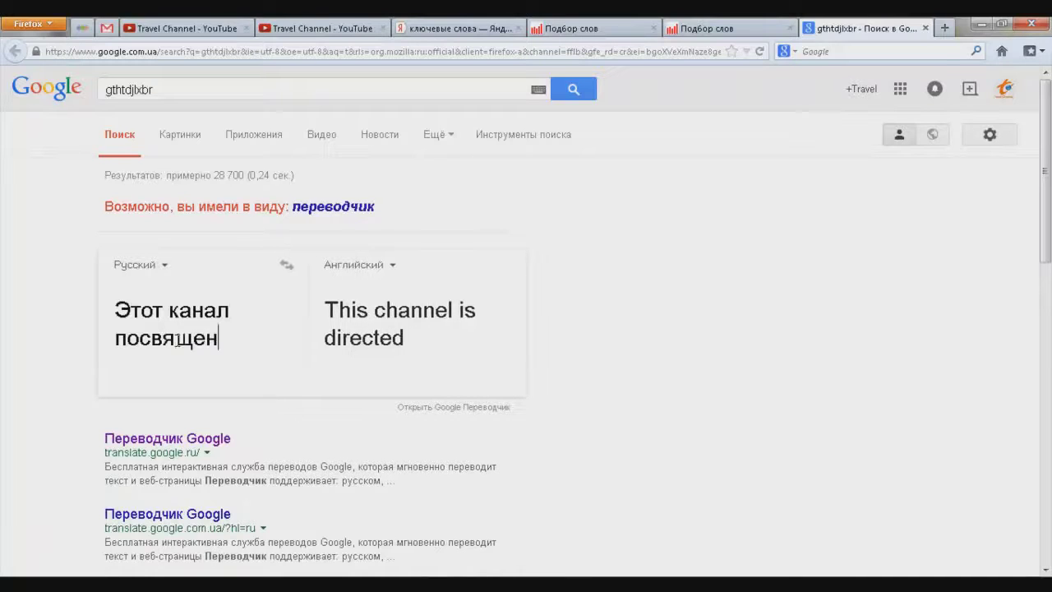
type(" обз")
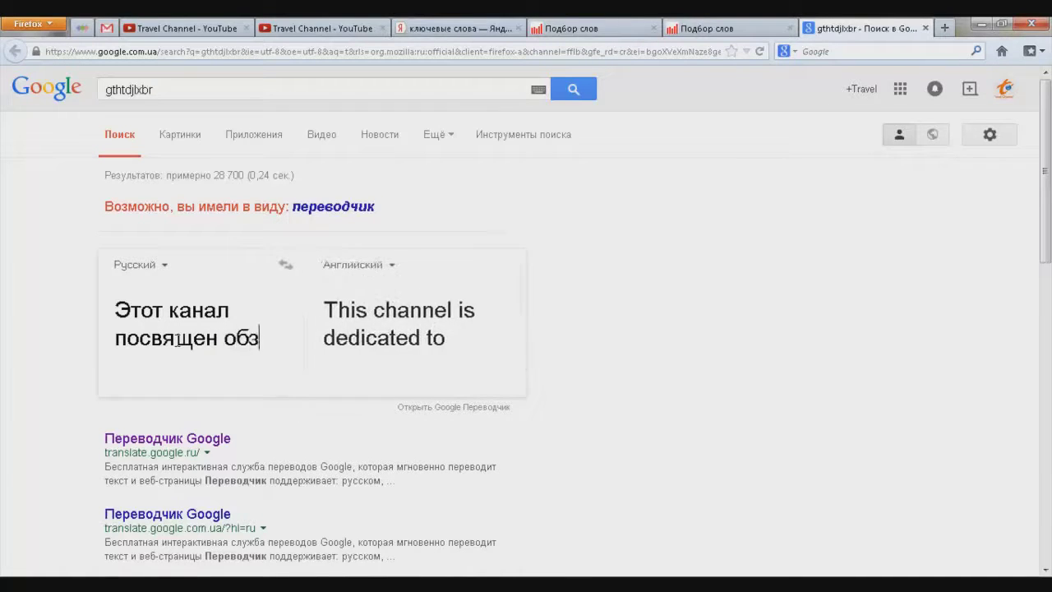
type("ору путешествий")
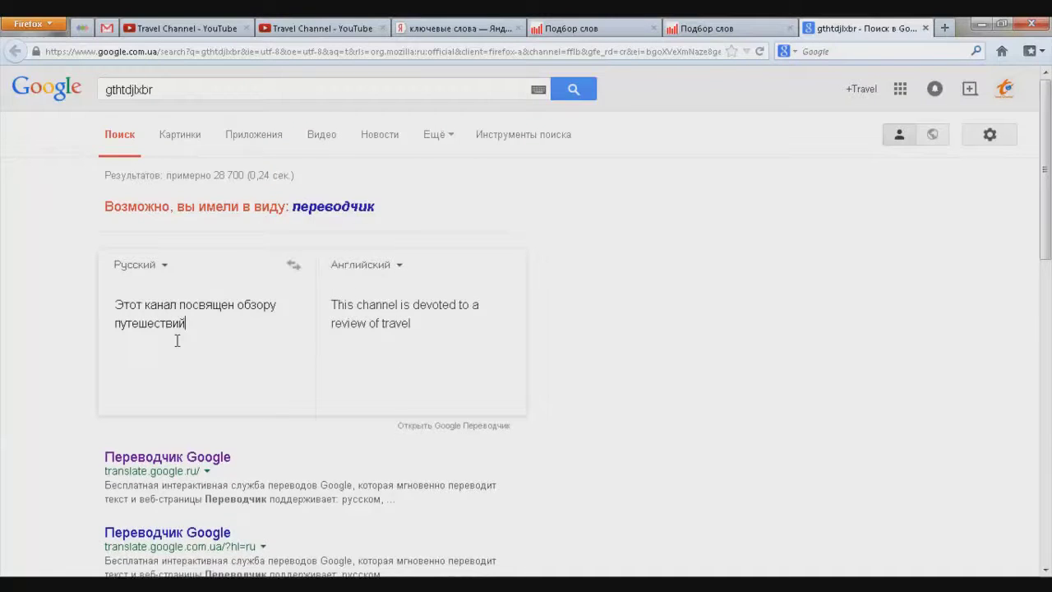
type(" в краси")
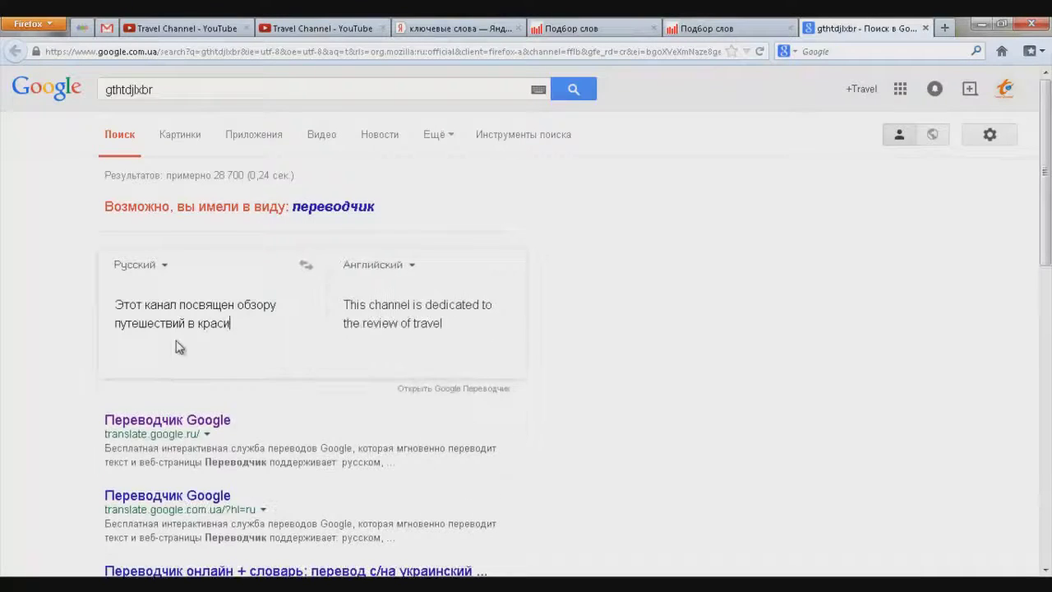
type("вые страны")
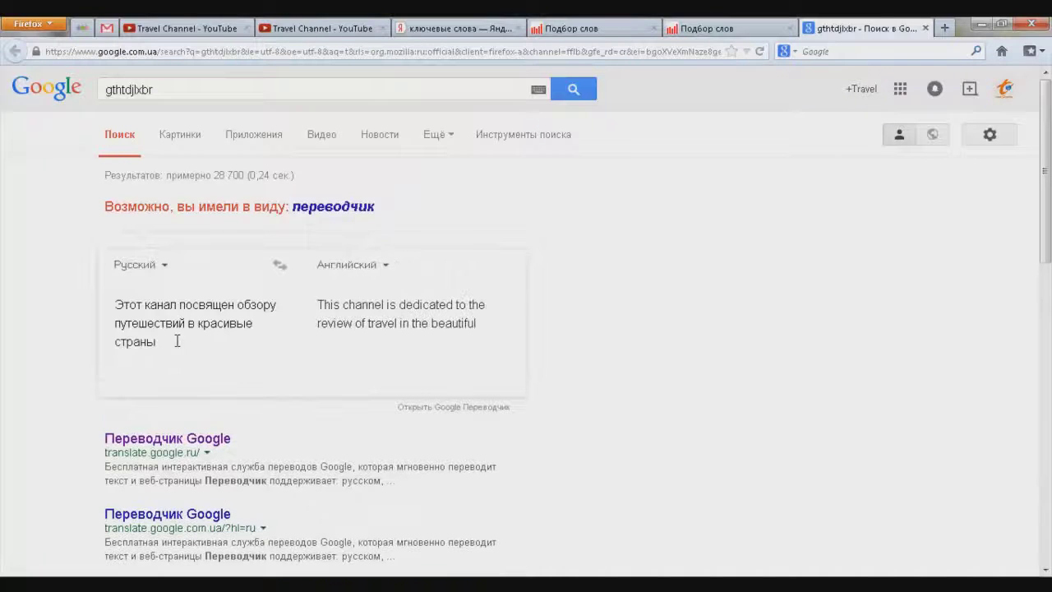
type(".")
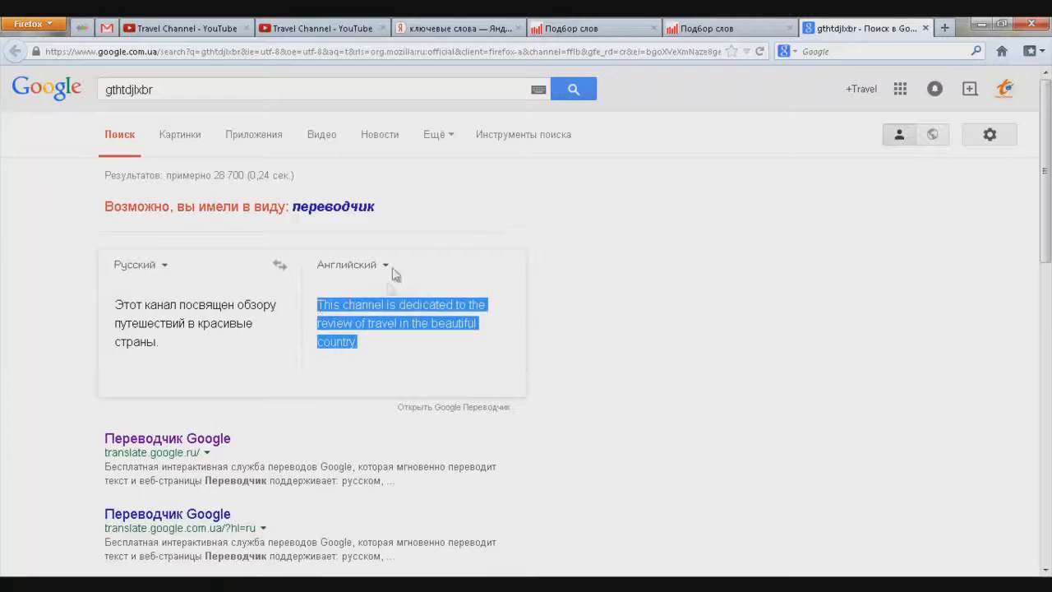
left_click(279, 266)
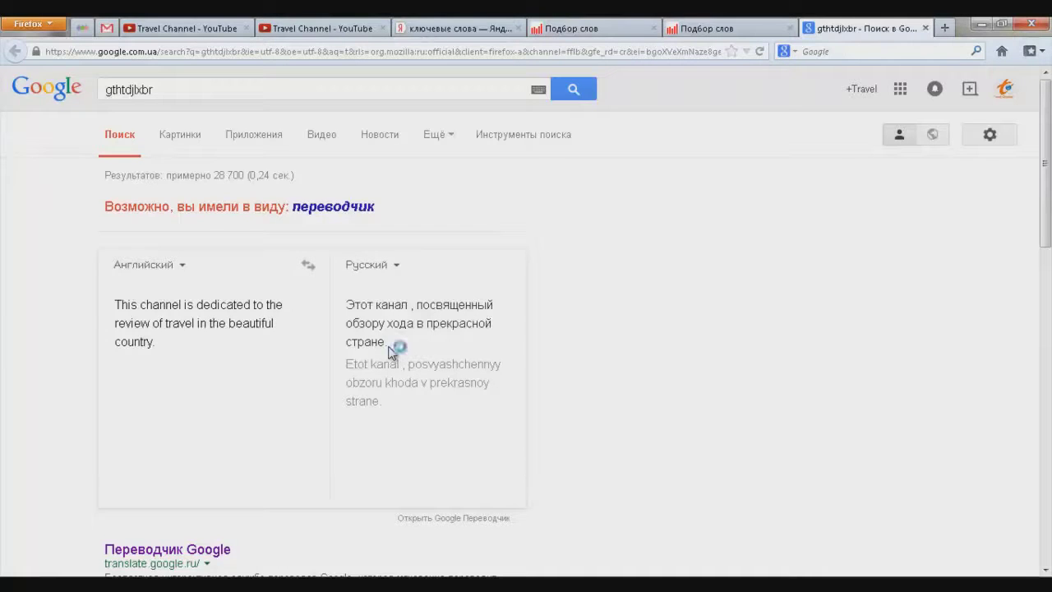
left_click(160, 32)
type("This channel is dedicated to the review of travel in the beautiful country")
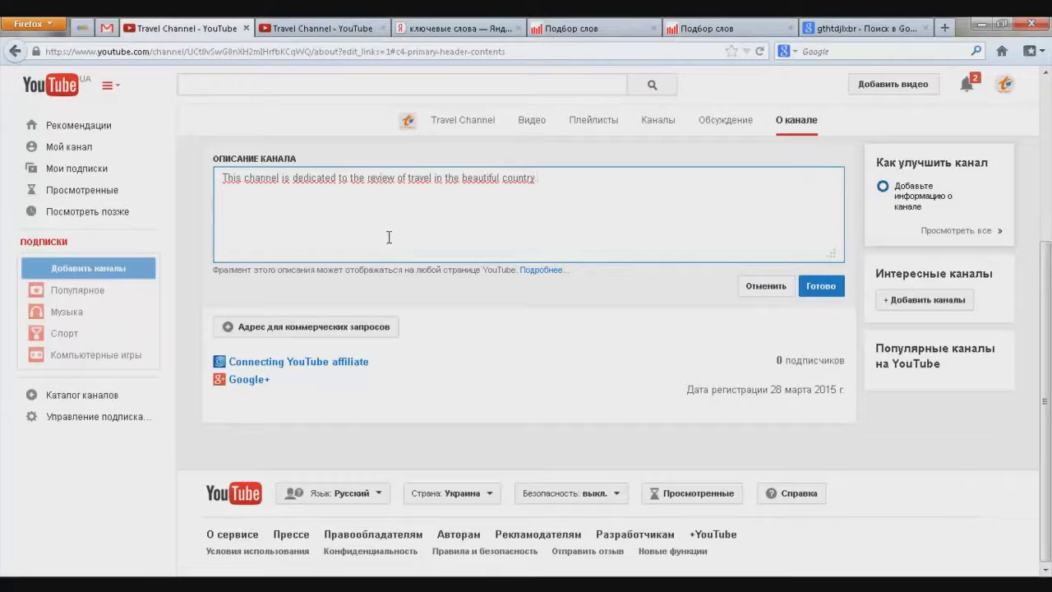
Save the English description with Готово and return to the Travel Channel home page
left_click(818, 292)
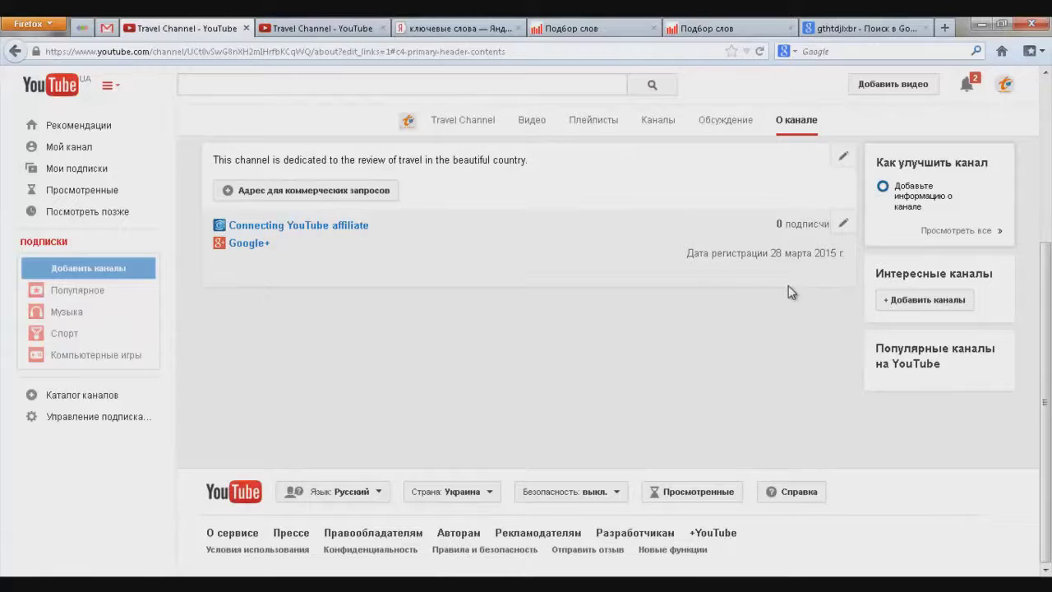
left_click(465, 128)
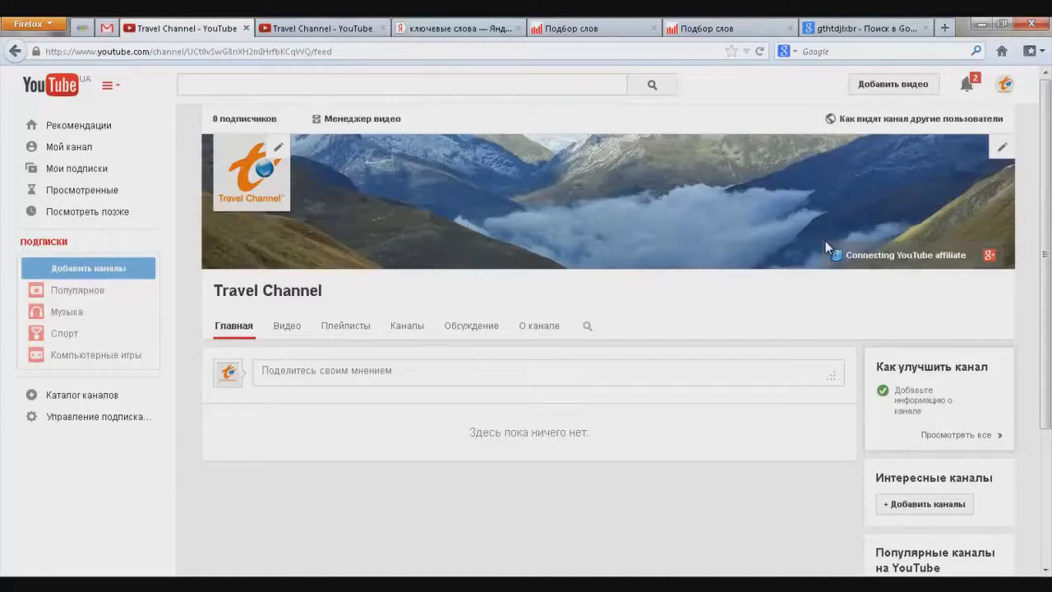
mouse_move(892, 419)
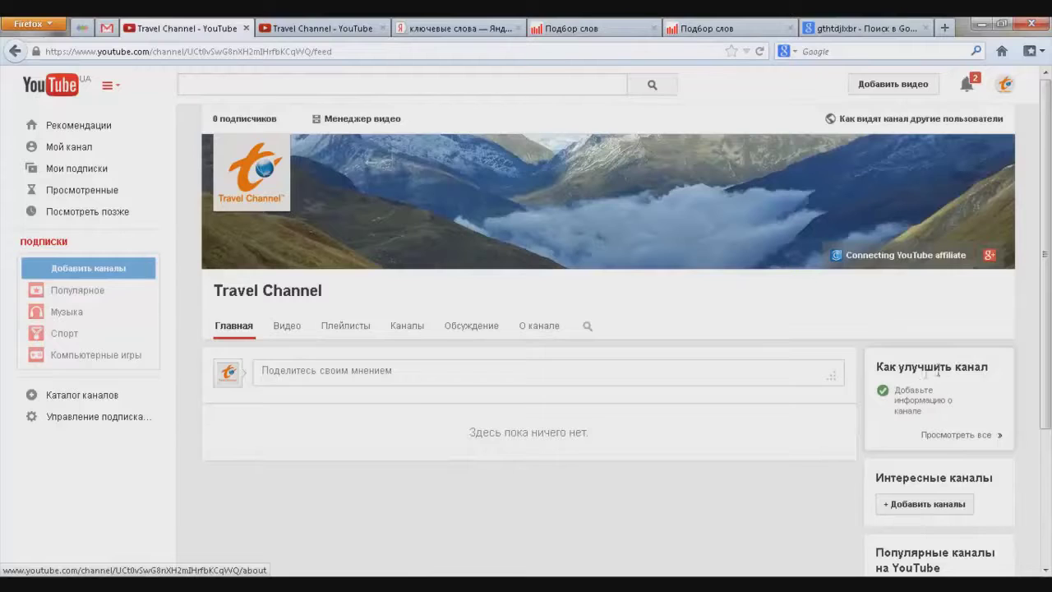
Add FLS CLUB as a featured channel from its pasted FLS365 URL and confirm with Готово
left_click(914, 507)
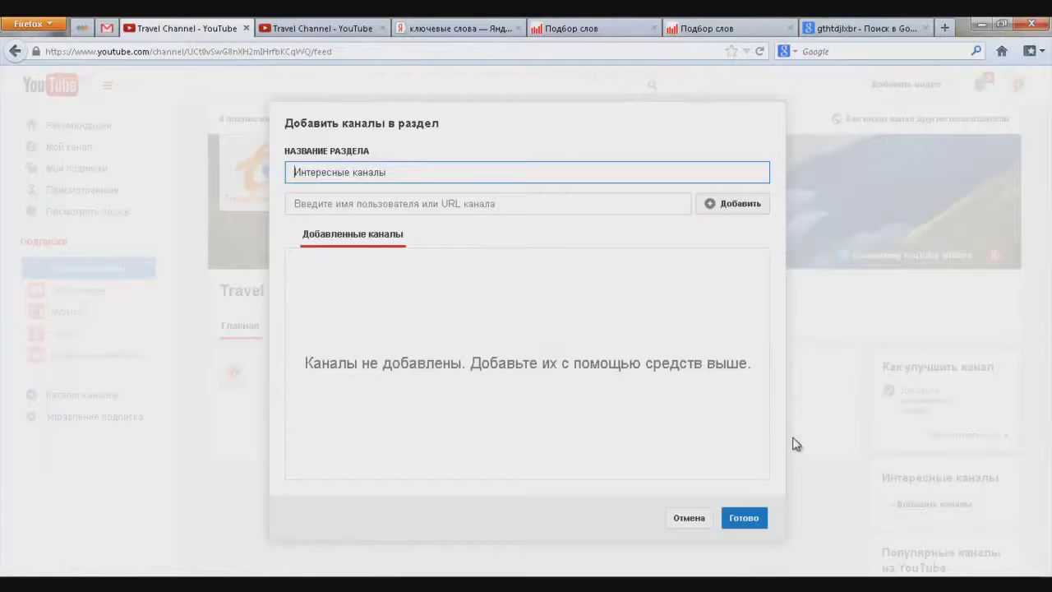
left_click(621, 211)
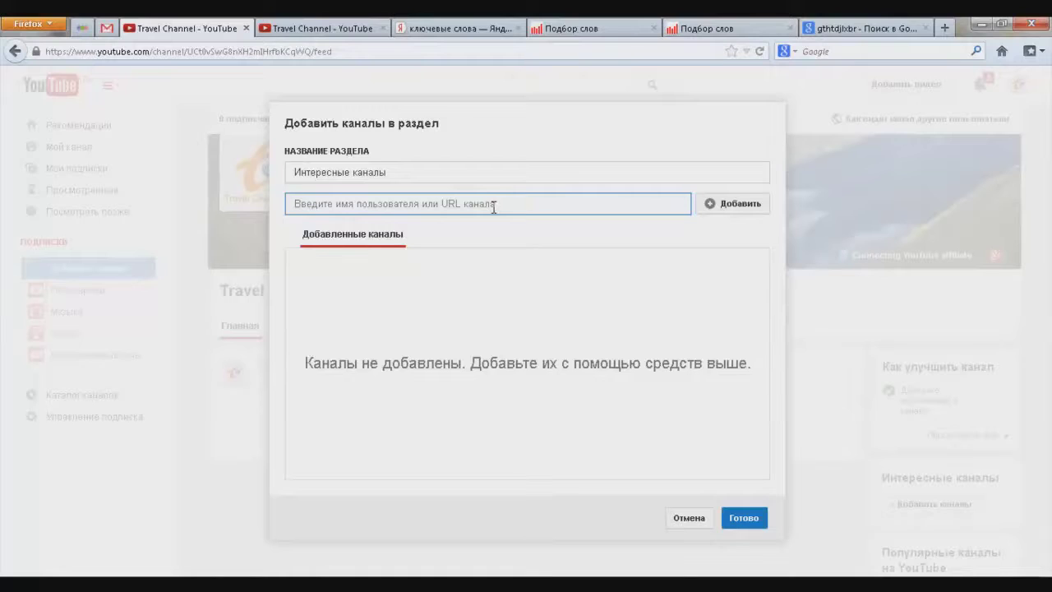
type("https://www.youtube.com/user/FLS365")
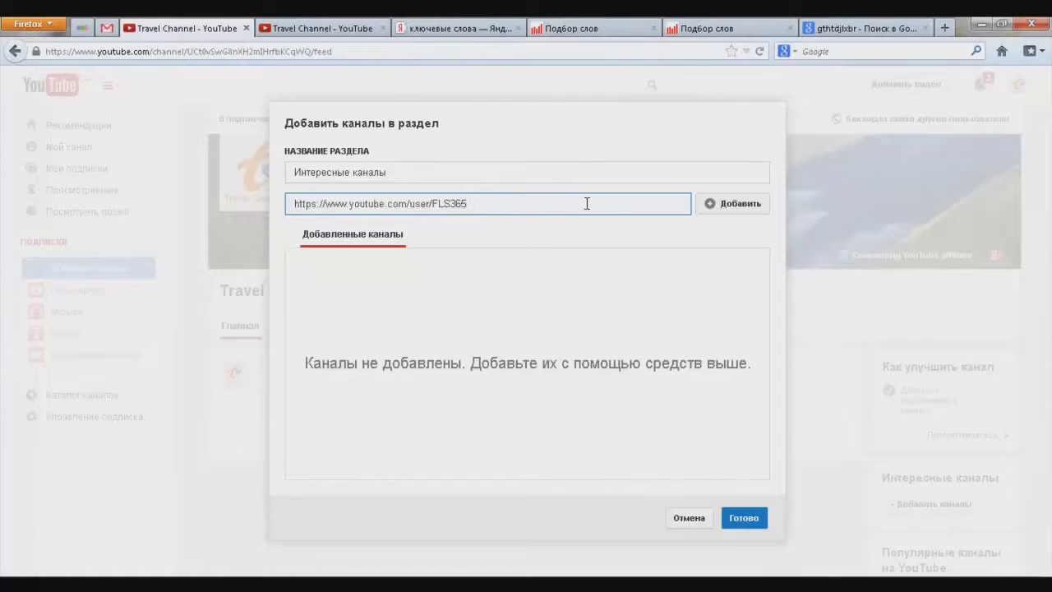
left_click(731, 207)
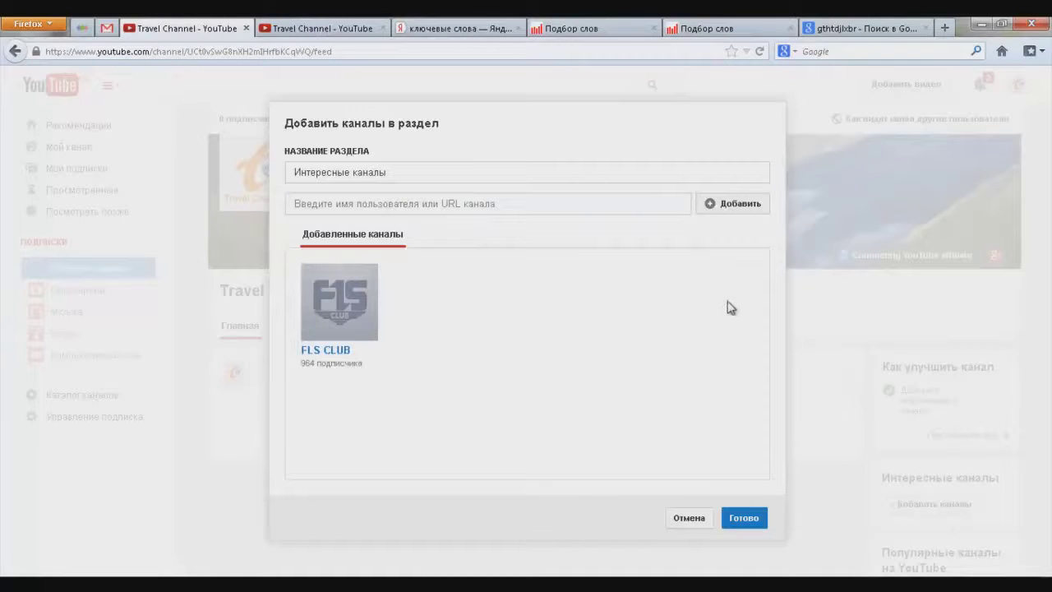
left_click(745, 526)
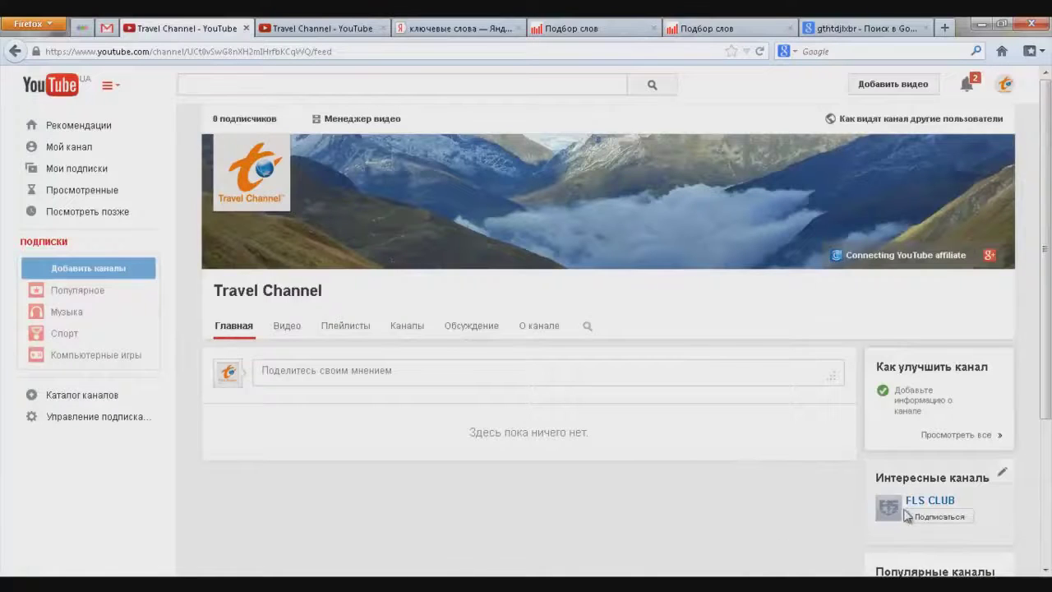